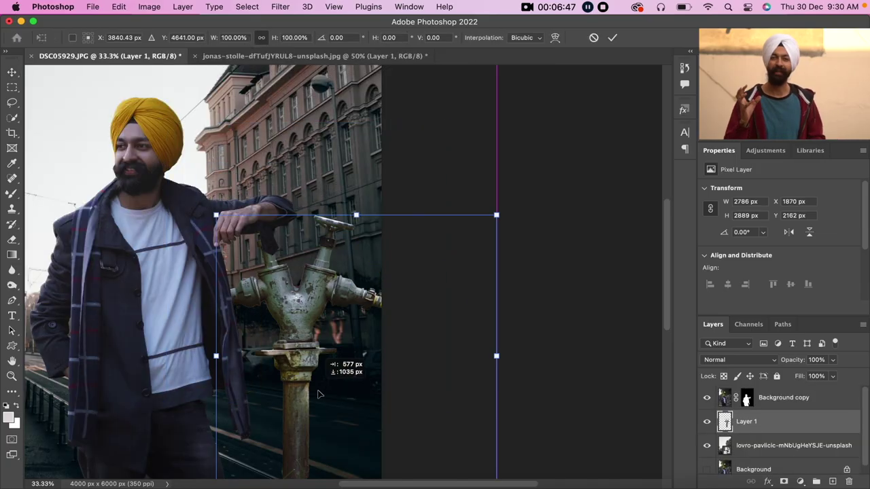
# Move the hydrant under the man's arm, scale it to 114.72% and tilt it slightly.
pyautogui.moveTo(320, 394); pyautogui.dragTo(326, 380)
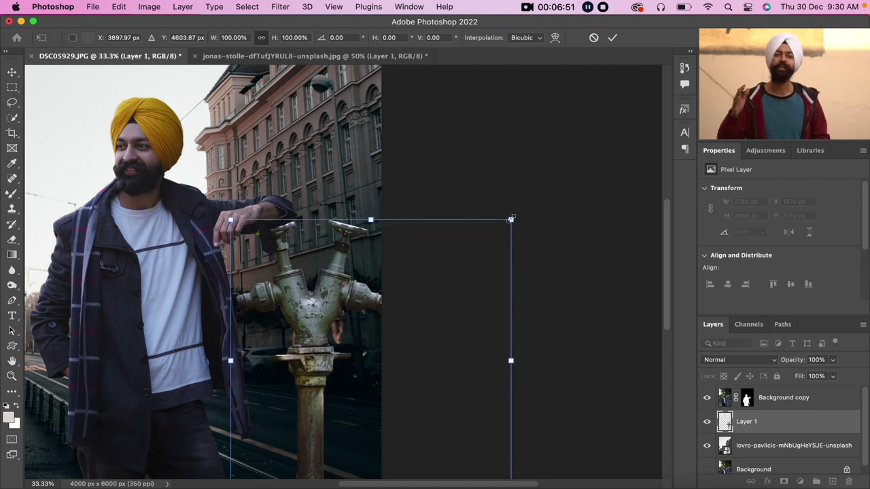
pyautogui.moveTo(511, 219); pyautogui.dragTo(554, 178)
pyautogui.moveTo(323, 278)
pyautogui.mouseDown()
pyautogui.moveTo(326, 331)
pyautogui.moveTo(317, 321)
pyautogui.mouseUp()
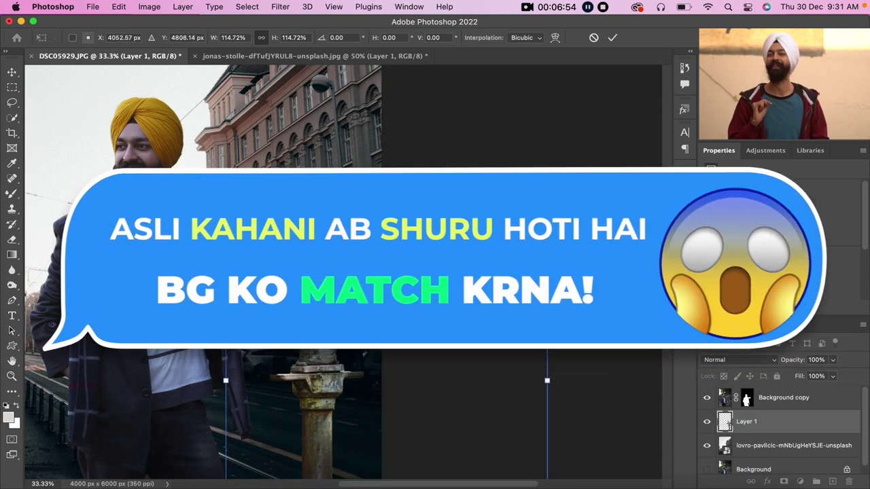
pyautogui.moveTo(322, 329); pyautogui.dragTo(325, 327)
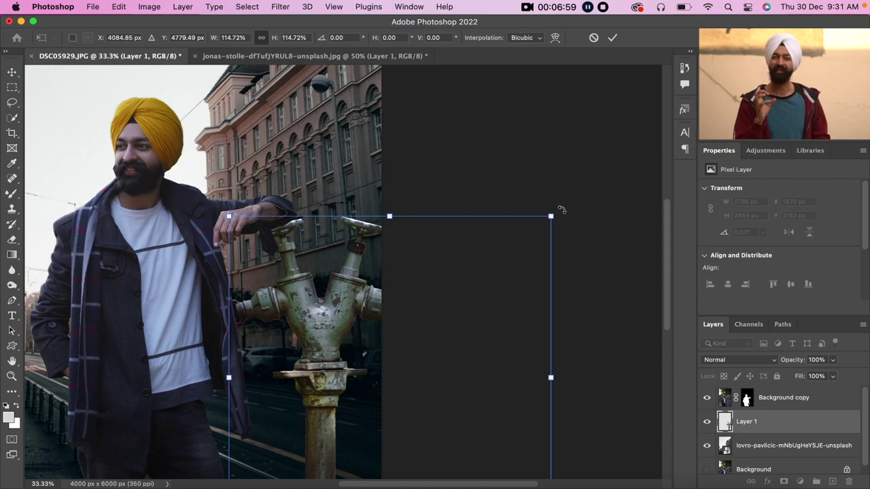
pyautogui.moveTo(561, 210); pyautogui.dragTo(563, 205)
pyautogui.moveTo(347, 303); pyautogui.dragTo(351, 303)
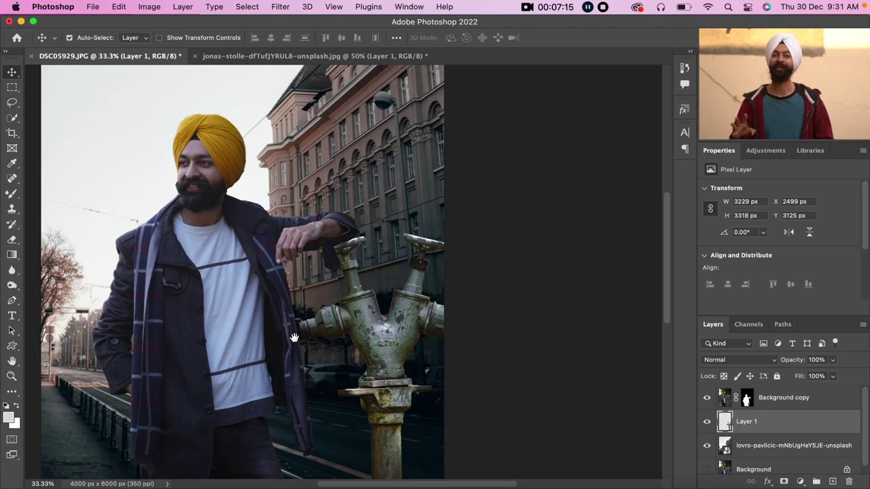
# Blur the street background layer with a 13.4-pixel Gaussian Blur smart filter.
pyautogui.moveTo(294, 338); pyautogui.dragTo(368, 338)
pyautogui.hotkey('ctrl', '-')
pyautogui.hotkey('ctrl', '-')
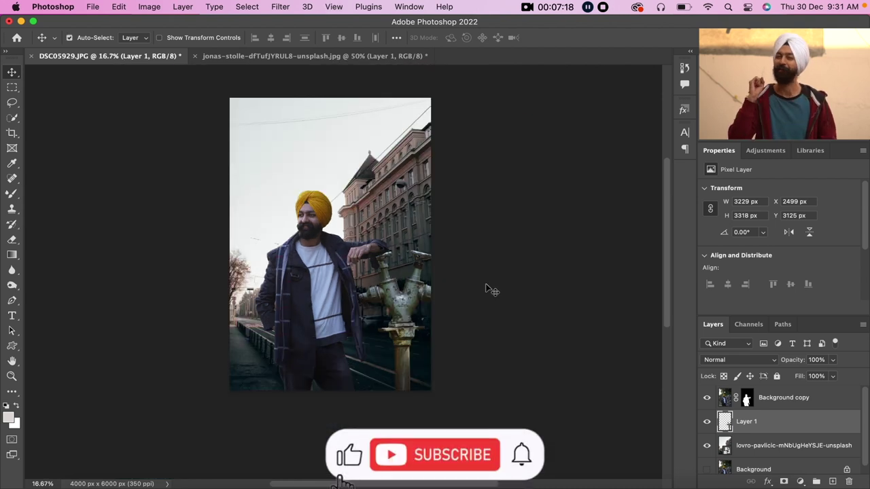
pyautogui.scroll(3, 487, 303)
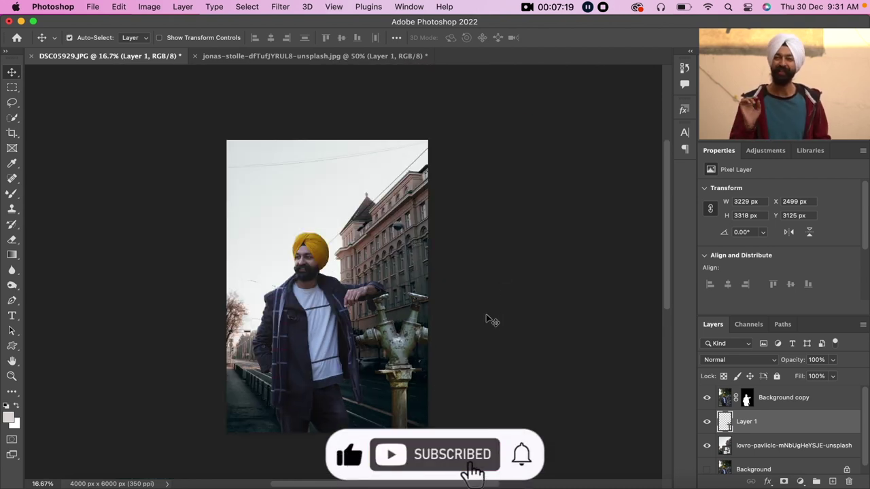
pyautogui.scroll(-1, 762, 440)
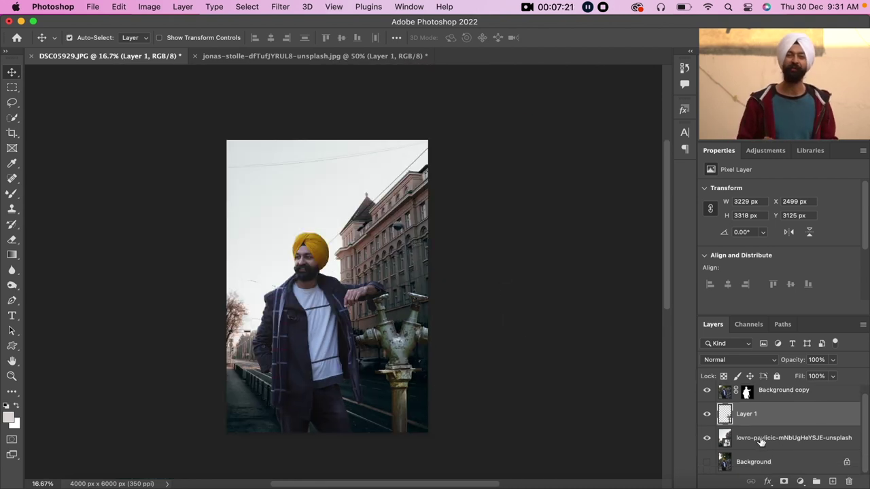
pyautogui.click(762, 439)
pyautogui.click(281, 6)
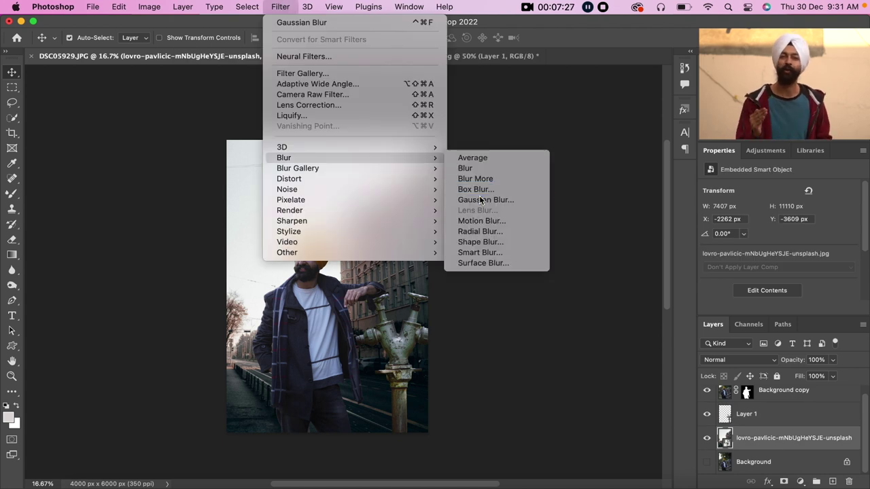
pyautogui.click(467, 200)
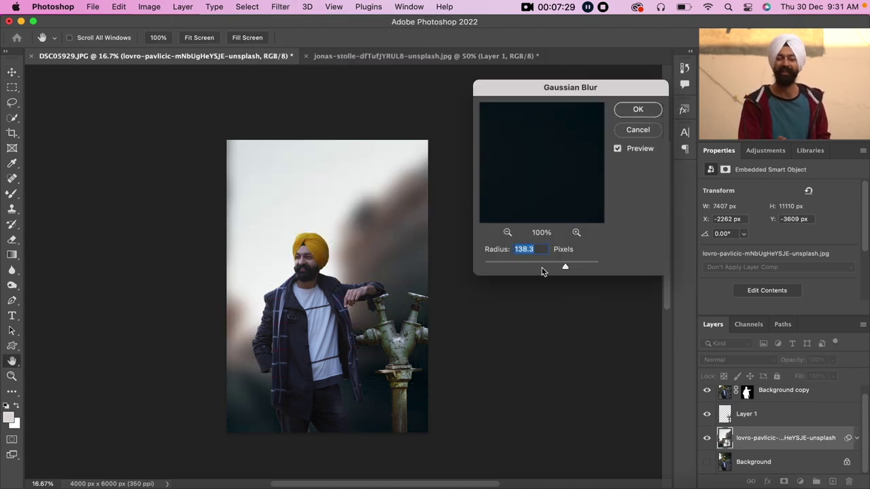
pyautogui.moveTo(542, 271); pyautogui.dragTo(532, 268)
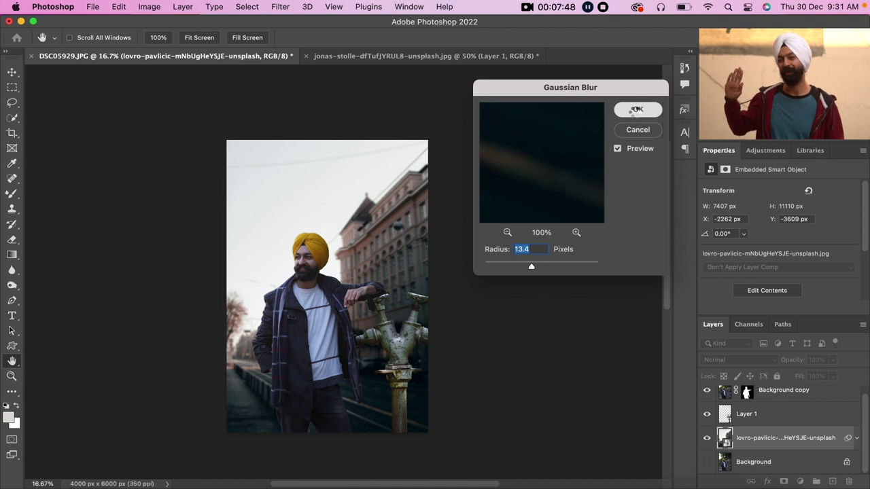
pyautogui.click(638, 110)
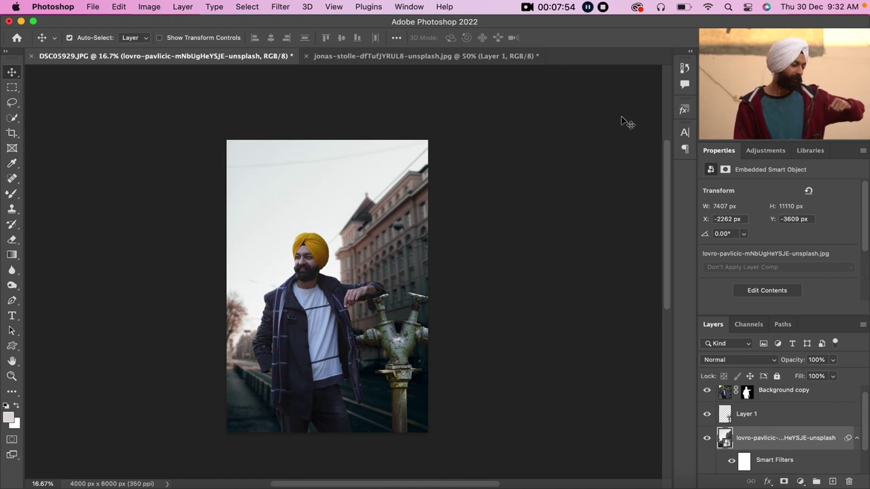
# Rename Layer 1 to Hydrant and add a Levels adjustment that dims its brightest tones.
pyautogui.click(454, 362)
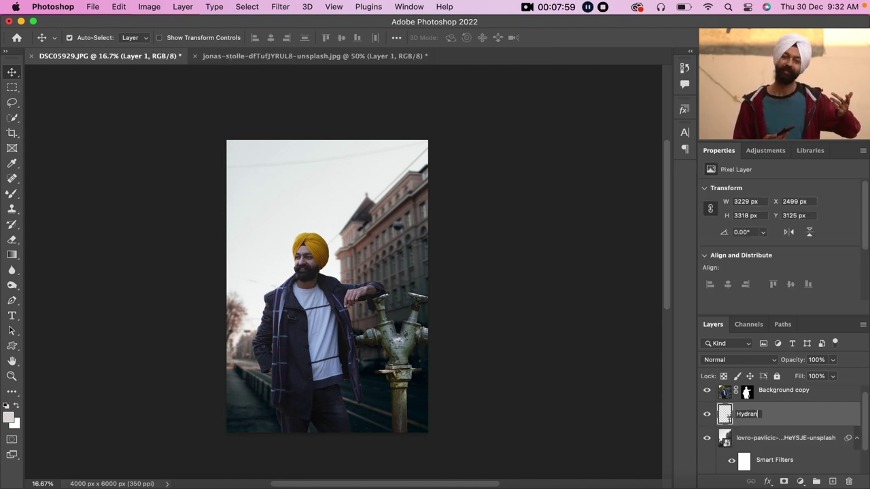
pyautogui.write('t')
pyautogui.press('Return')
pyautogui.click(801, 481)
pyautogui.click(850, 269)
pyautogui.moveTo(855, 270); pyautogui.dragTo(800, 270)
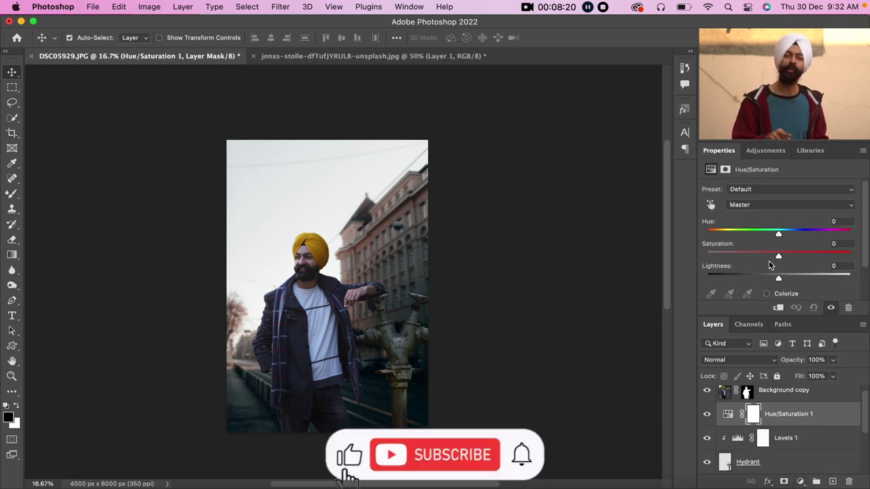
# Clip a Hue/Saturation adjustment to the hydrant, setting saturation to -89 and lightness to -3.
pyautogui.moveTo(778, 256); pyautogui.dragTo(726, 260)
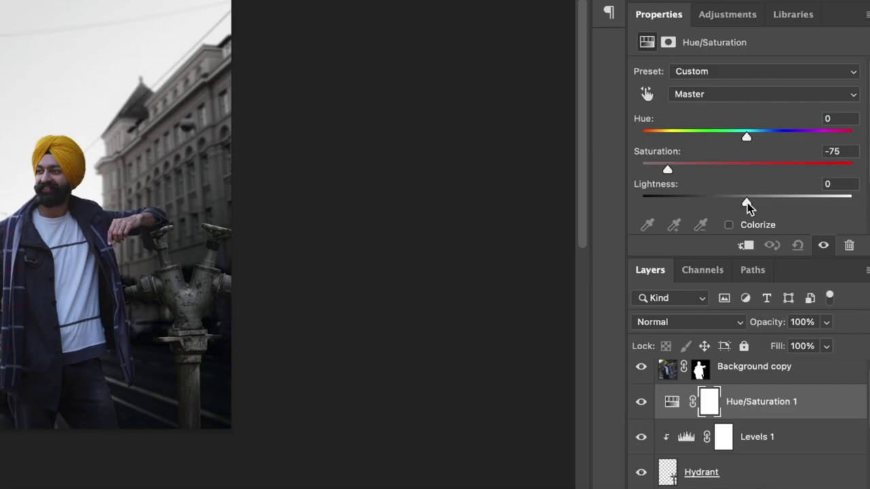
pyautogui.moveTo(747, 203); pyautogui.dragTo(669, 203)
pyautogui.click(746, 248)
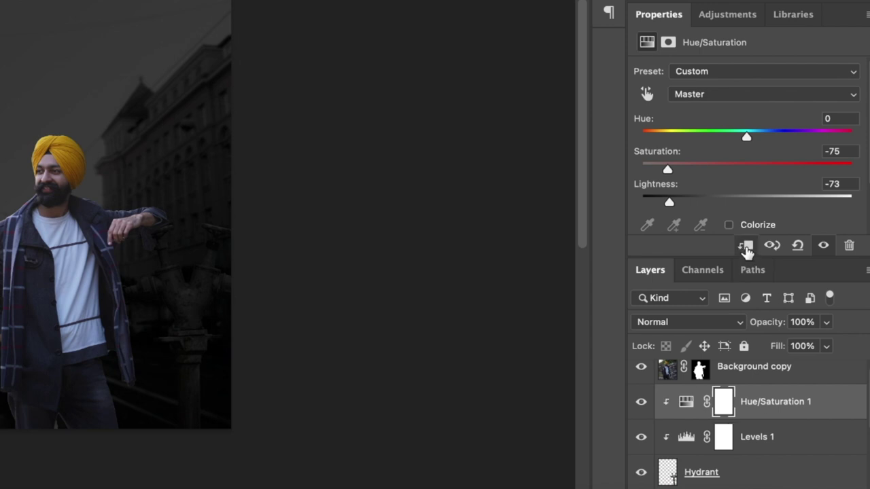
pyautogui.moveTo(671, 204); pyautogui.dragTo(744, 203)
pyautogui.moveTo(668, 169); pyautogui.dragTo(691, 171)
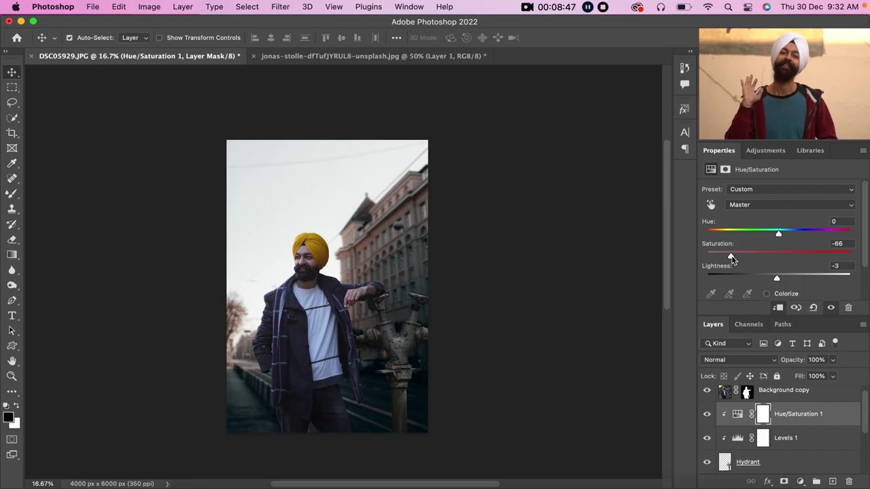
pyautogui.scroll(5, 310, 213)
pyautogui.moveTo(659, 385); pyautogui.dragTo(378, 149)
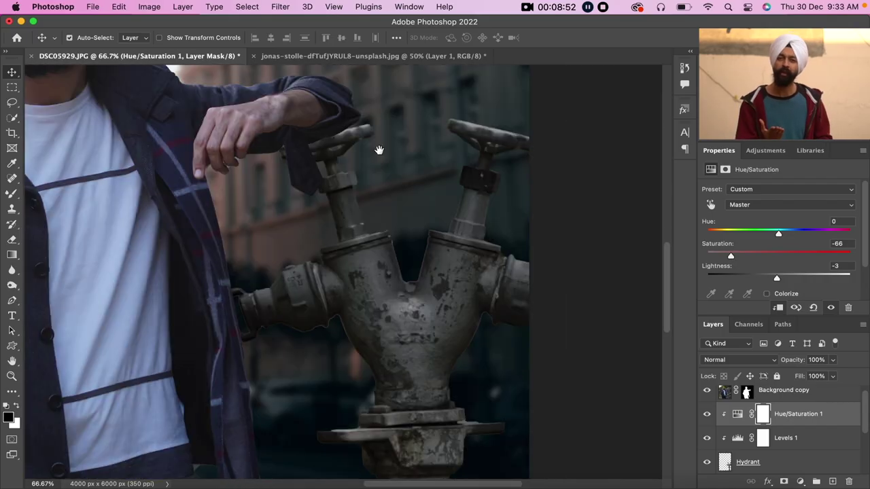
pyautogui.scroll(-2, 387, 238)
pyautogui.scroll(-3, 394, 305)
pyautogui.moveTo(731, 256); pyautogui.dragTo(718, 260)
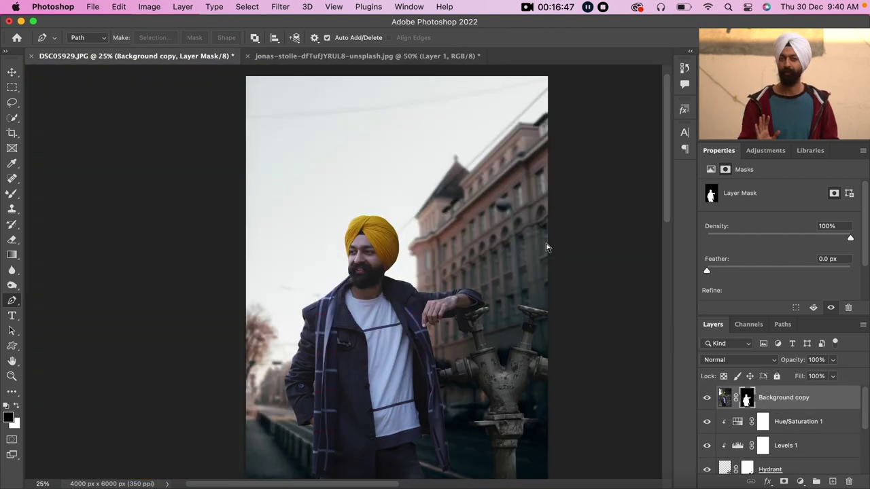
# Add a Hue/Saturation layer clipped to the man that cuts Blues saturation to -73.
pyautogui.hotkey('ctrl', '+')
pyautogui.hotkey('ctrl', '+')
pyautogui.hotkey('ctrl', '+')
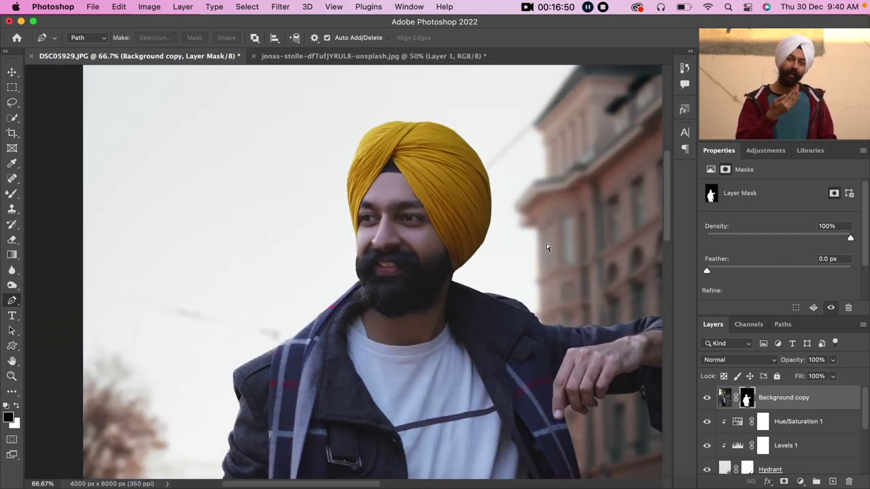
pyautogui.hotkey('ctrl', '-')
pyautogui.hotkey('ctrl', '-')
pyautogui.hotkey('ctrl', '-')
pyautogui.hotkey('ctrl', '-')
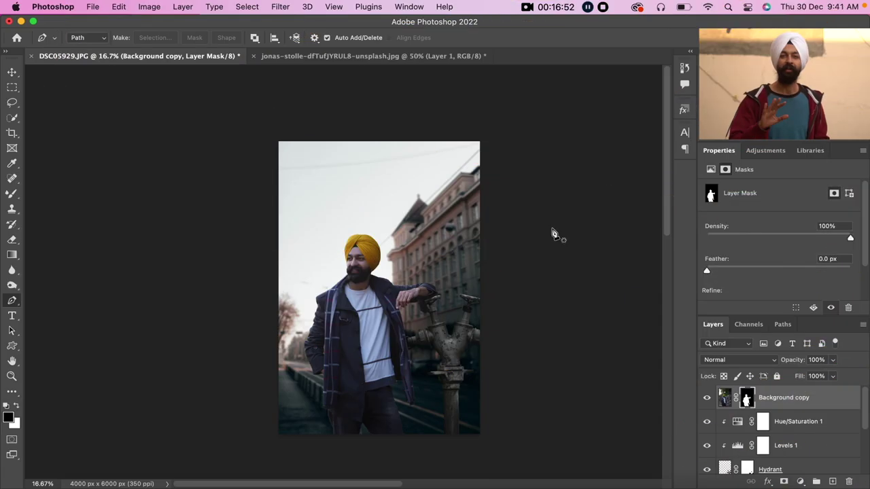
pyautogui.click(13, 73)
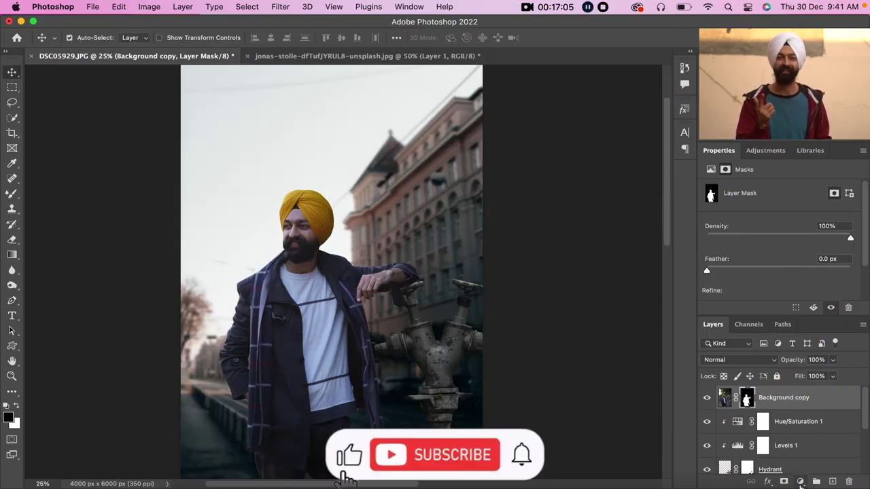
pyautogui.click(800, 482)
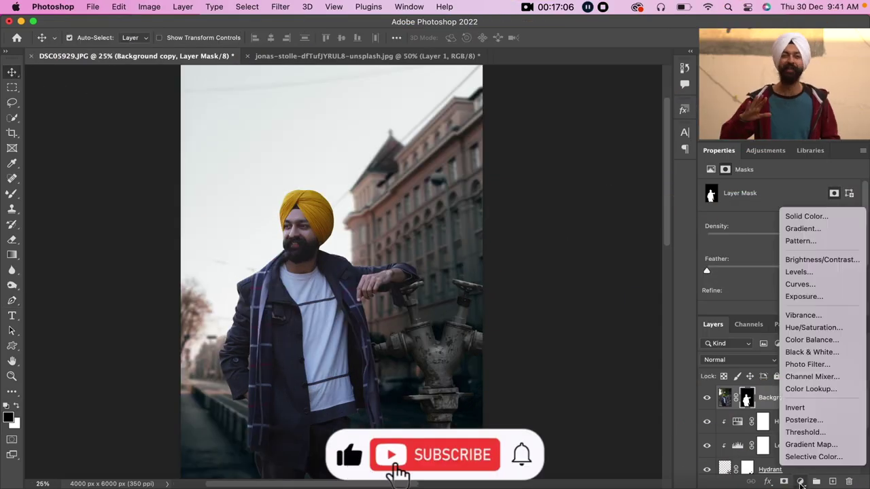
pyautogui.click(824, 326)
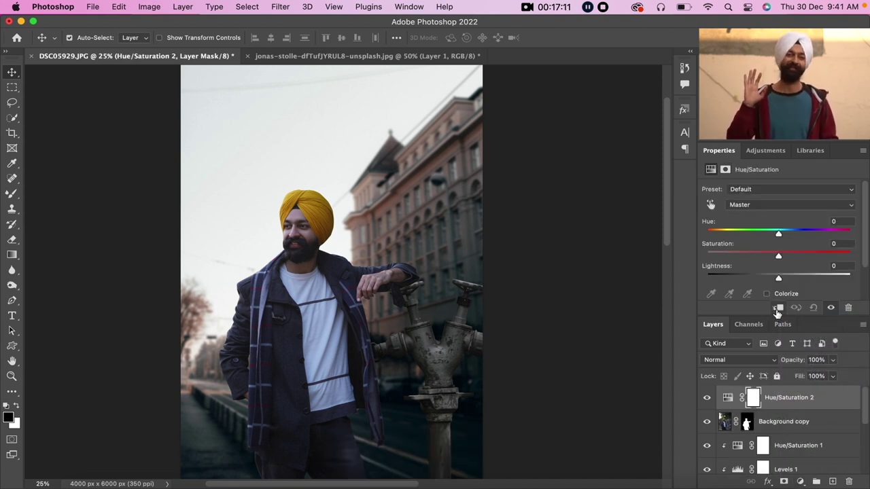
pyautogui.click(778, 309)
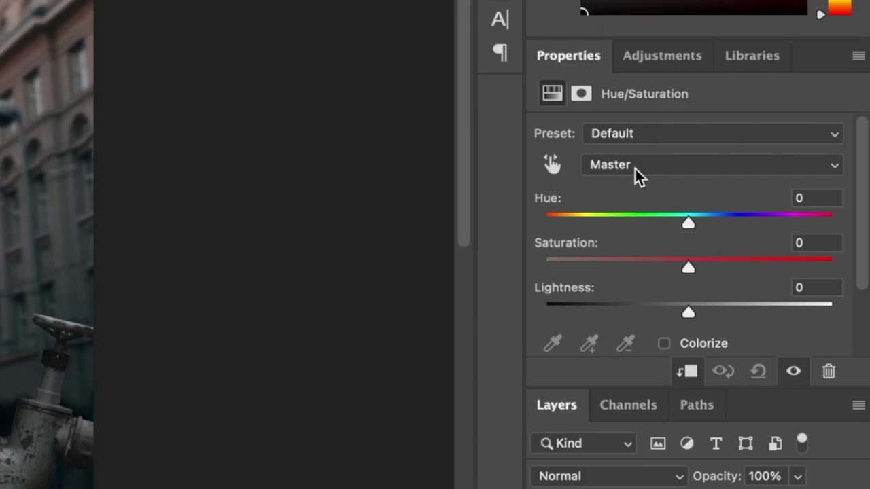
pyautogui.click(632, 166)
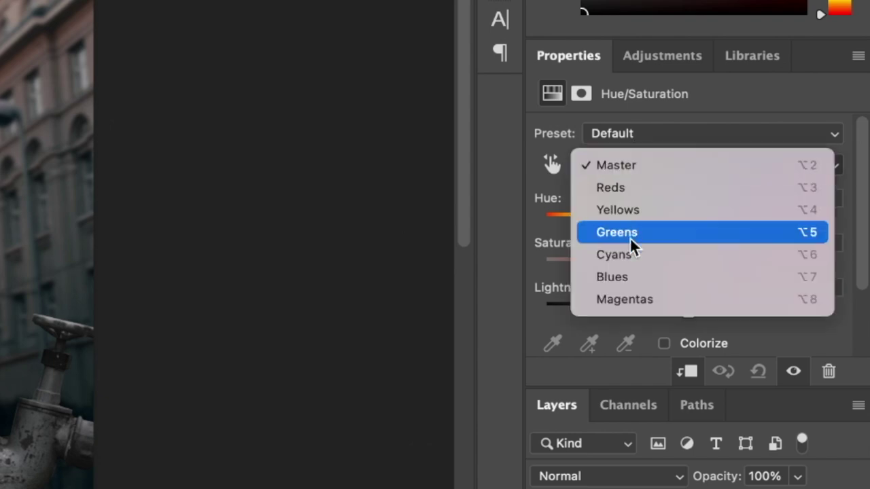
pyautogui.click(633, 285)
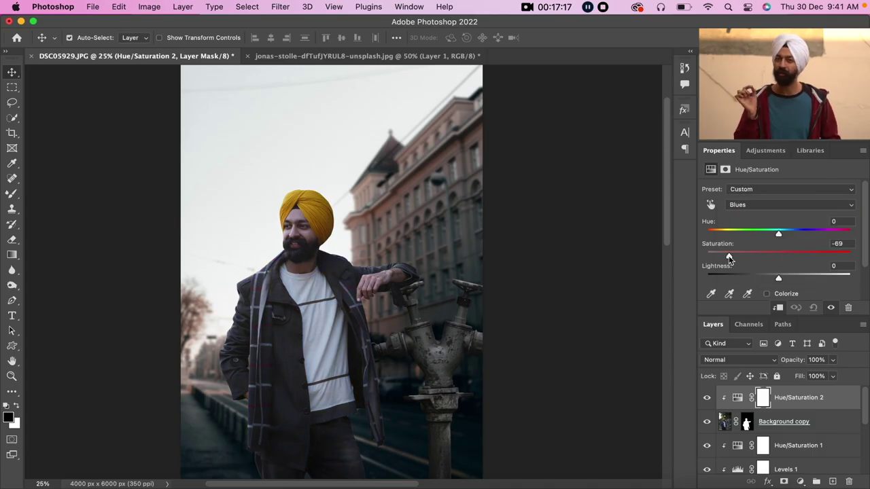
pyautogui.moveTo(708, 257); pyautogui.dragTo(743, 257)
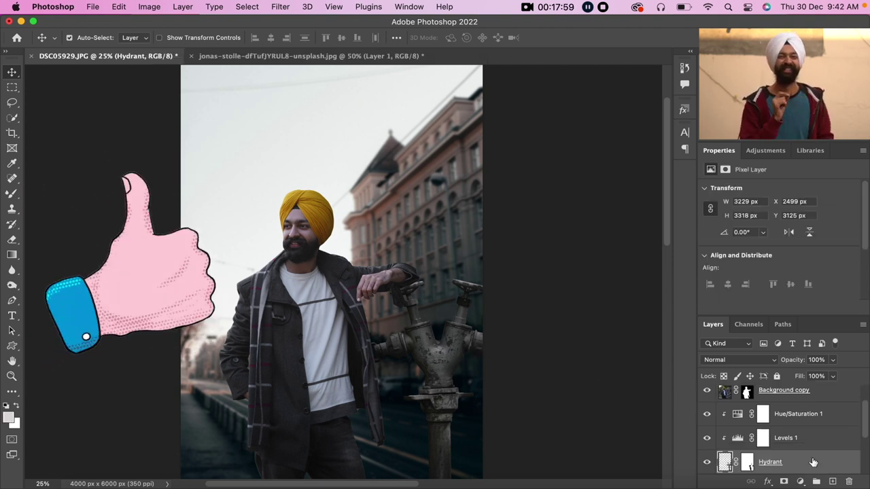
# Add a Levels 2 adjustment on the hydrant with output white 215 and an inverted black mask.
pyautogui.click(800, 482)
pyautogui.click(796, 272)
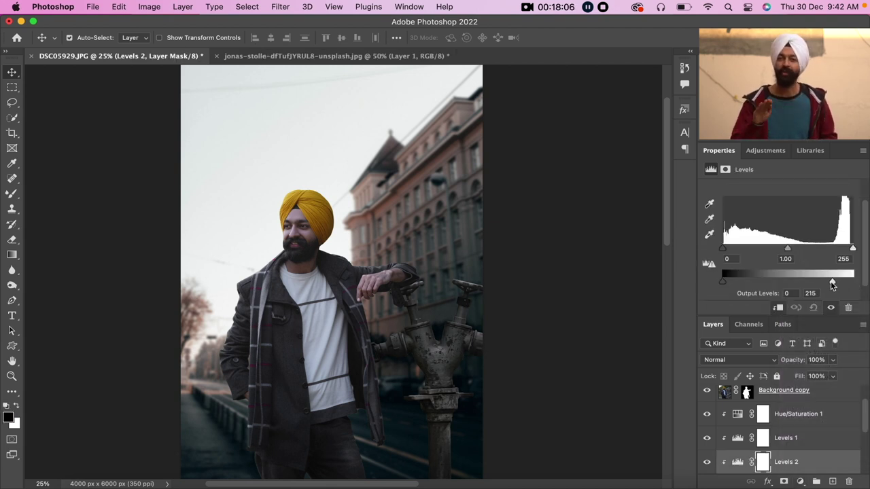
pyautogui.moveTo(824, 286); pyautogui.dragTo(791, 285)
pyautogui.click(763, 459)
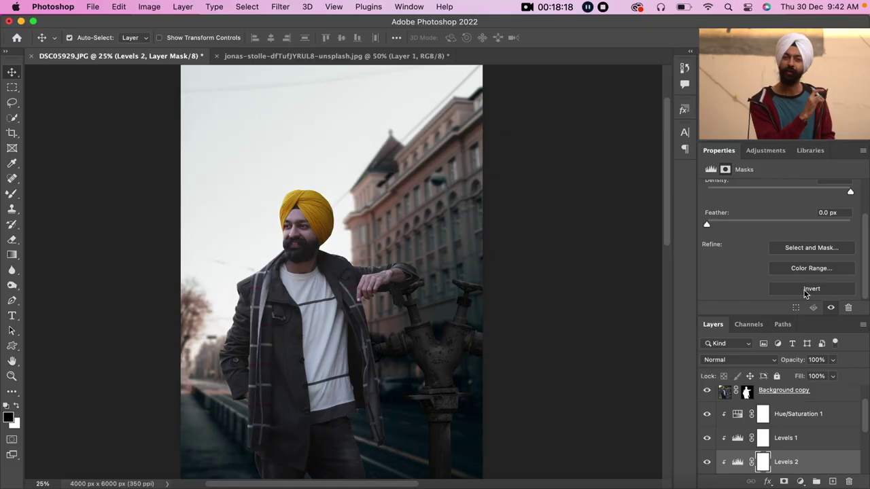
pyautogui.click(809, 294)
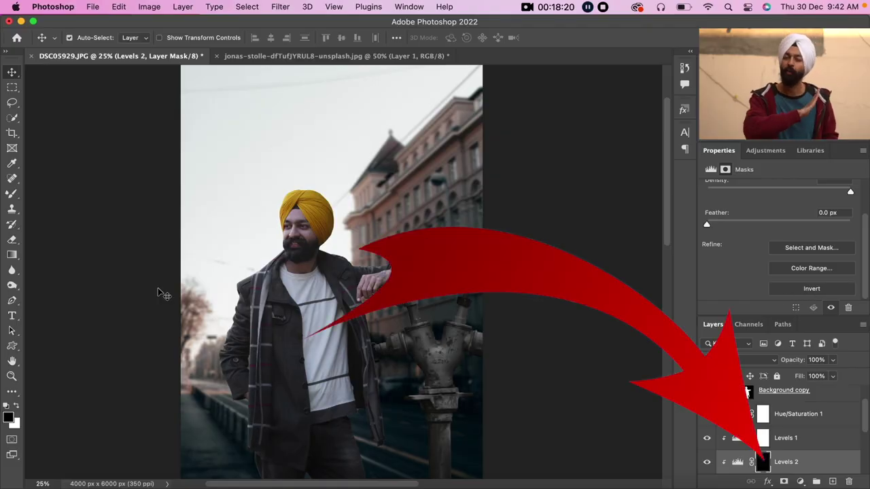
pyautogui.click(12, 197)
# Set up the Brush Tool at 25% opacity, 12% flow and 1400 px size.
pyautogui.rightClick(12, 197)
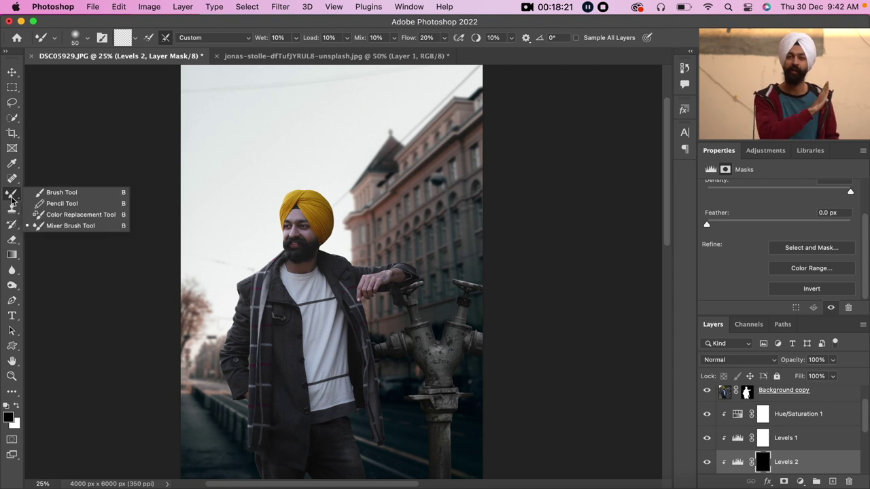
pyautogui.click(40, 194)
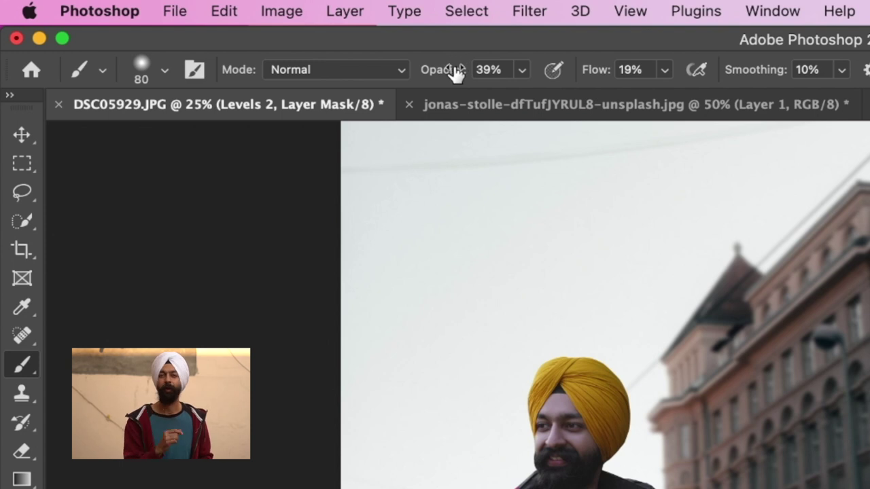
pyautogui.moveTo(242, 38); pyautogui.dragTo(232, 43)
pyautogui.moveTo(592, 72)
pyautogui.mouseDown()
pyautogui.moveTo(608, 77)
pyautogui.moveTo(593, 81)
pyautogui.mouseUp()
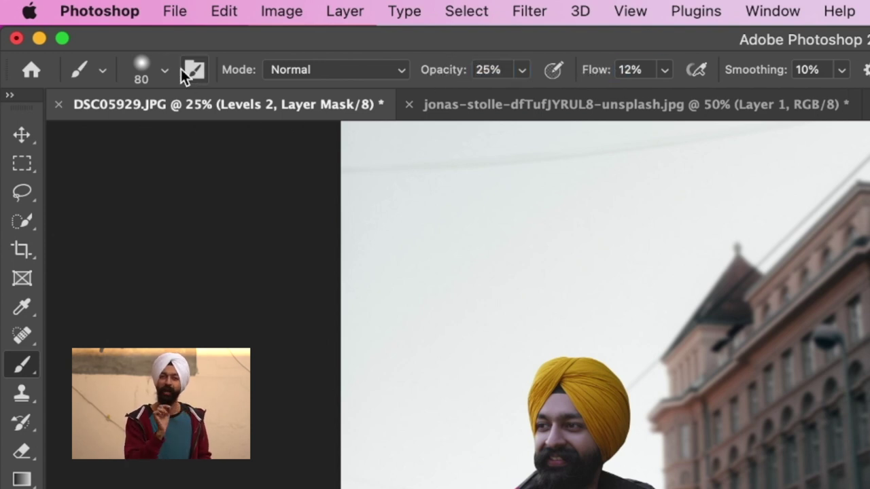
pyautogui.click(164, 70)
pyautogui.press('Return')
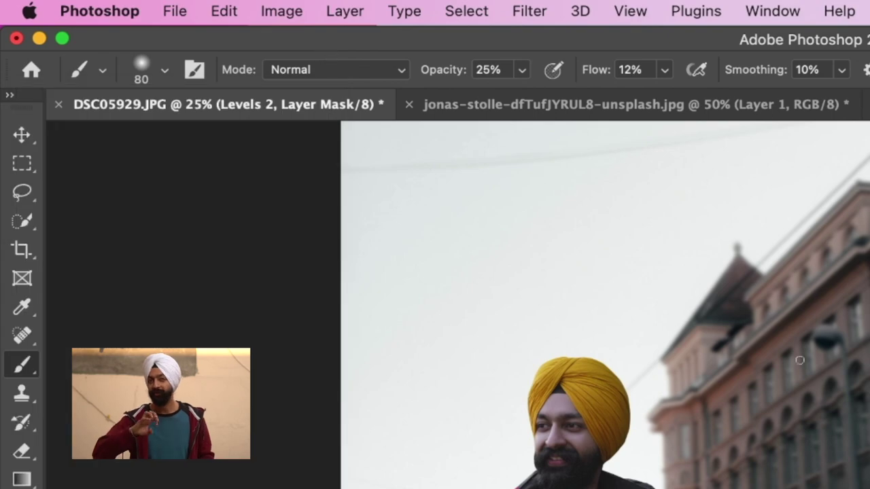
pyautogui.click(87, 40)
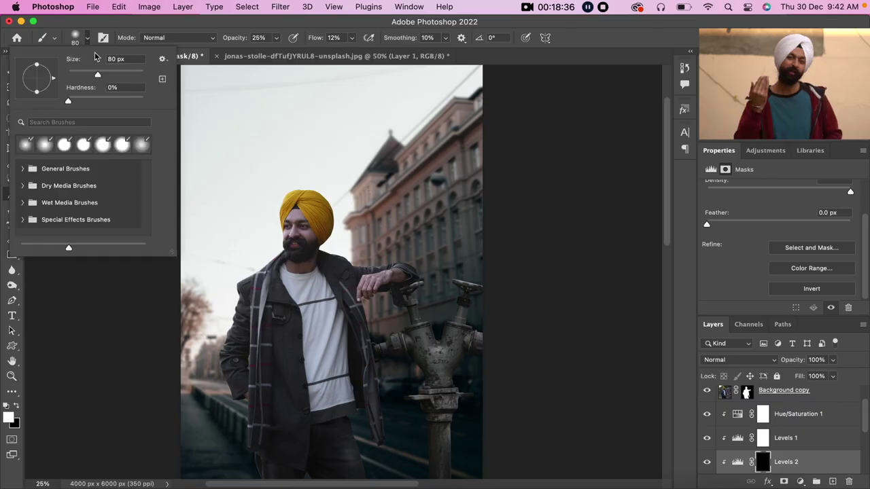
pyautogui.moveTo(128, 77); pyautogui.dragTo(138, 77)
pyautogui.write('1400')
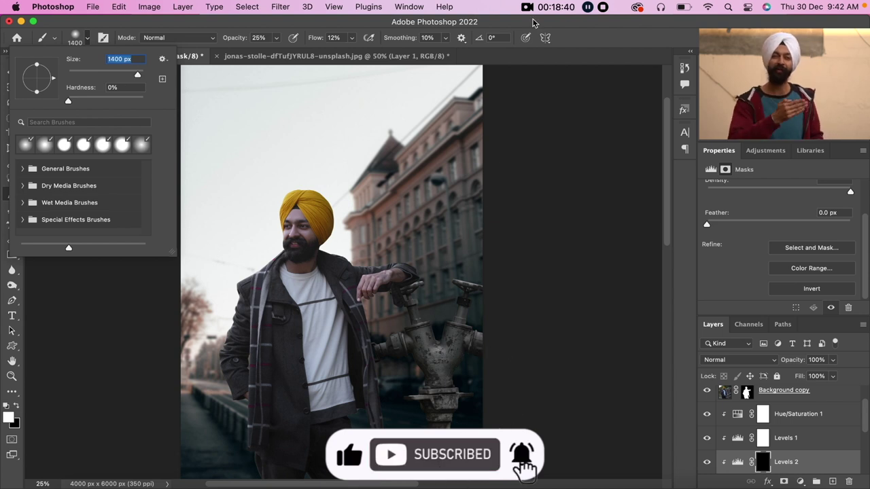
pyautogui.press('Return')
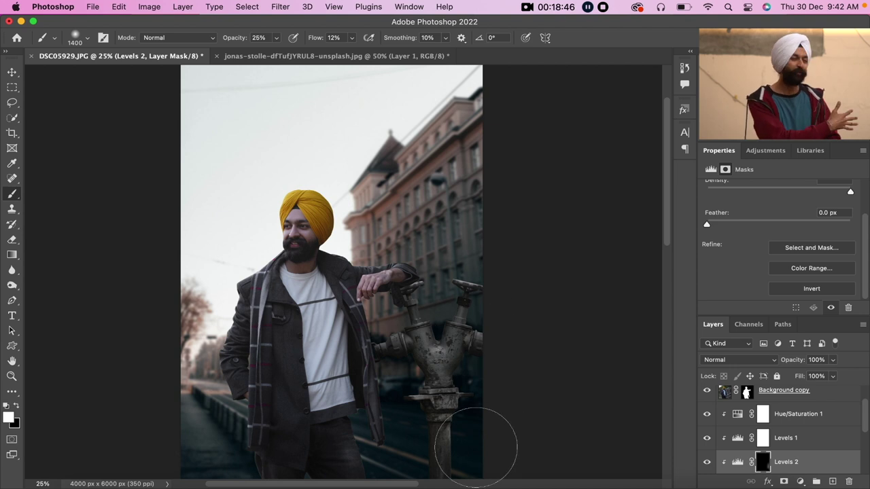
# Paint the Levels 2 darkening softly over the fire hydrant and the building beside it.
pyautogui.click(707, 463)
pyautogui.click(707, 463)
pyautogui.click(707, 462)
pyautogui.click(707, 462)
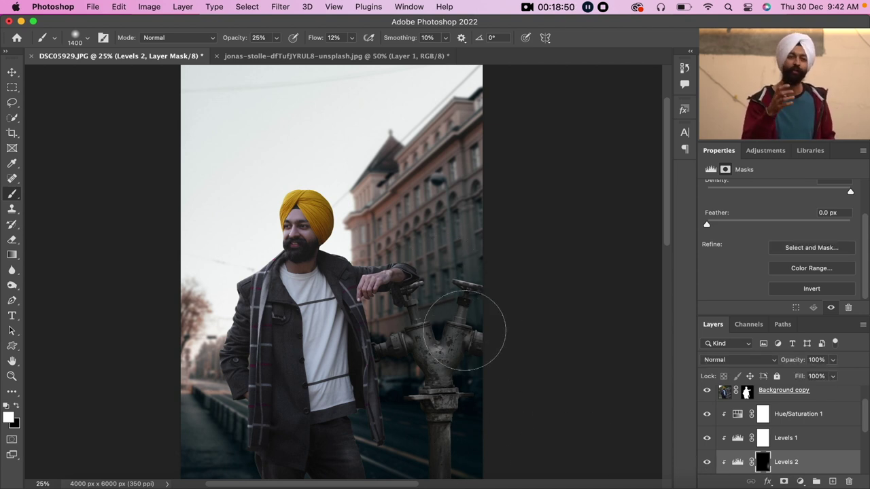
pyautogui.moveTo(478, 384)
pyautogui.mouseDown()
pyautogui.moveTo(476, 408)
pyautogui.moveTo(494, 287)
pyautogui.moveTo(466, 365)
pyautogui.moveTo(467, 457)
pyautogui.moveTo(475, 424)
pyautogui.mouseUp()
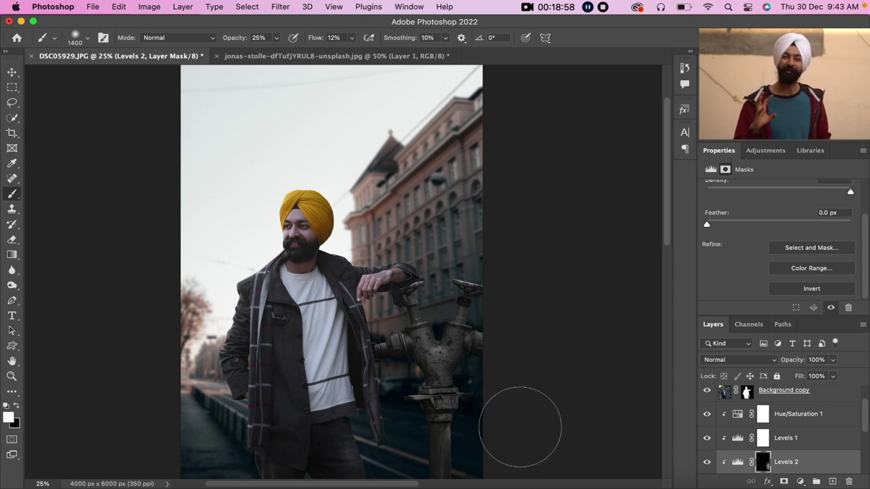
pyautogui.moveTo(520, 427); pyautogui.dragTo(487, 276)
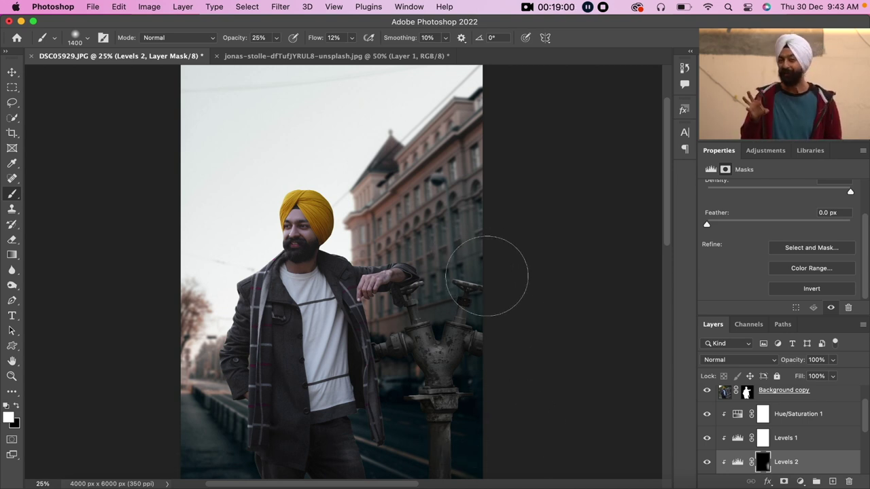
pyautogui.moveTo(487, 276)
pyautogui.mouseDown()
pyautogui.moveTo(470, 262)
pyautogui.moveTo(488, 279)
pyautogui.mouseUp()
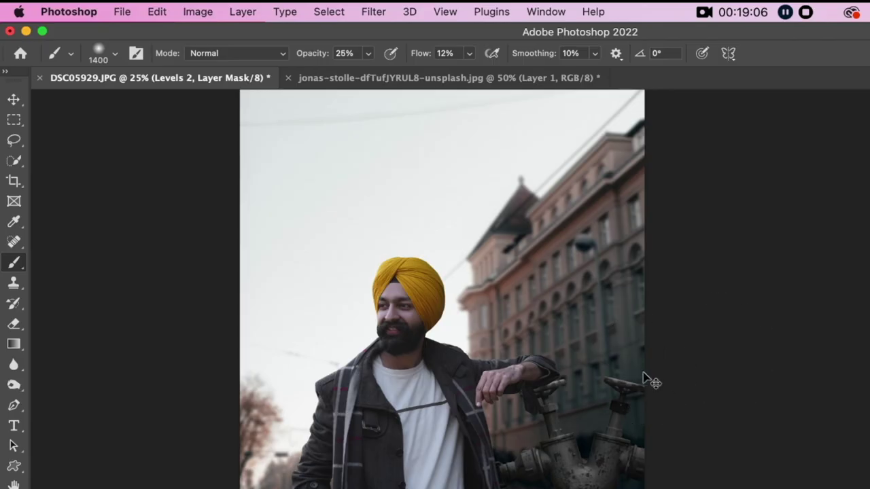
# Zoom in on the man's arm, shrink the brush to 400 px, and switch between white and black paint.
pyautogui.press('super+equal')
pyautogui.press('super+equal')
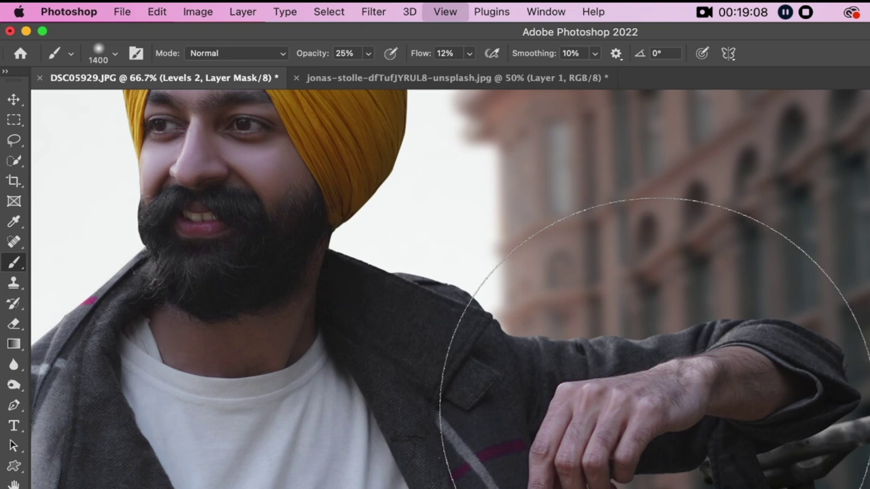
pyautogui.press('super+equal')
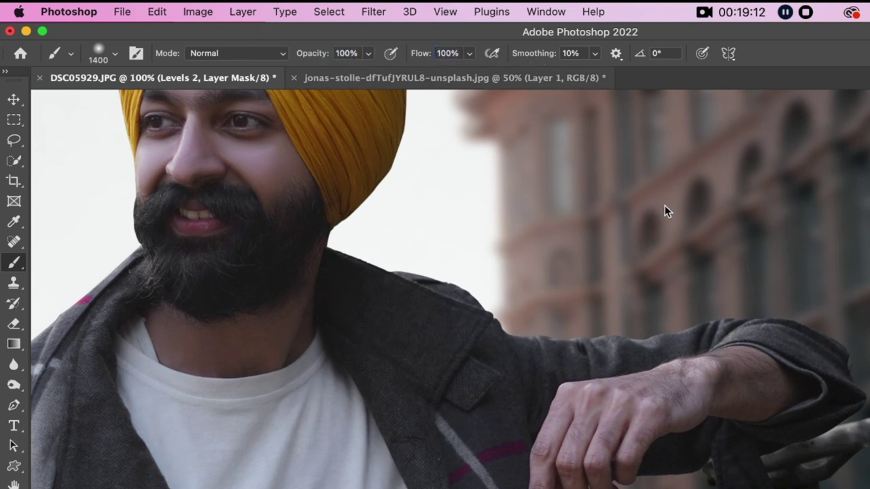
pyautogui.moveTo(686, 297)
pyautogui.mouseDown()
pyautogui.moveTo(472, 313)
pyautogui.moveTo(442, 388)
pyautogui.mouseUp()
pyautogui.press('[')
pyautogui.press('[')
pyautogui.press('[')
pyautogui.scroll(-2, 554, 306)
pyautogui.scroll(-5, 443, 388)
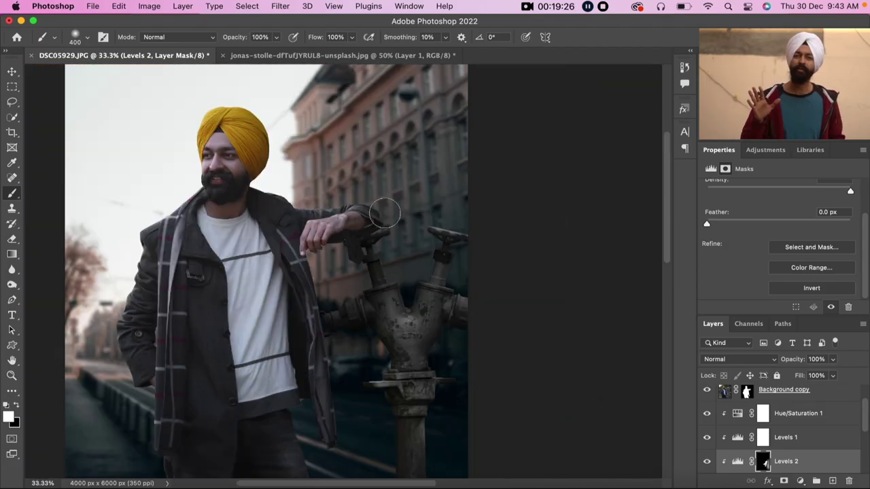
pyautogui.press('x')
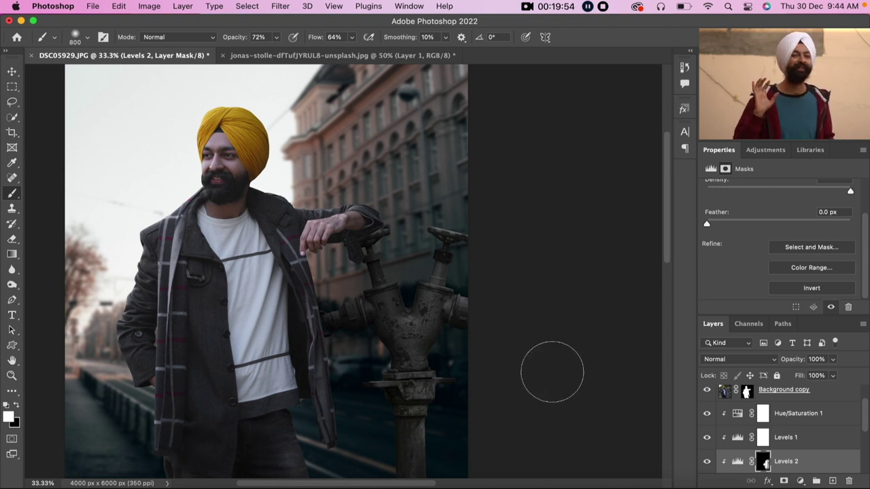
pyautogui.moveTo(553, 369); pyautogui.dragTo(553, 300)
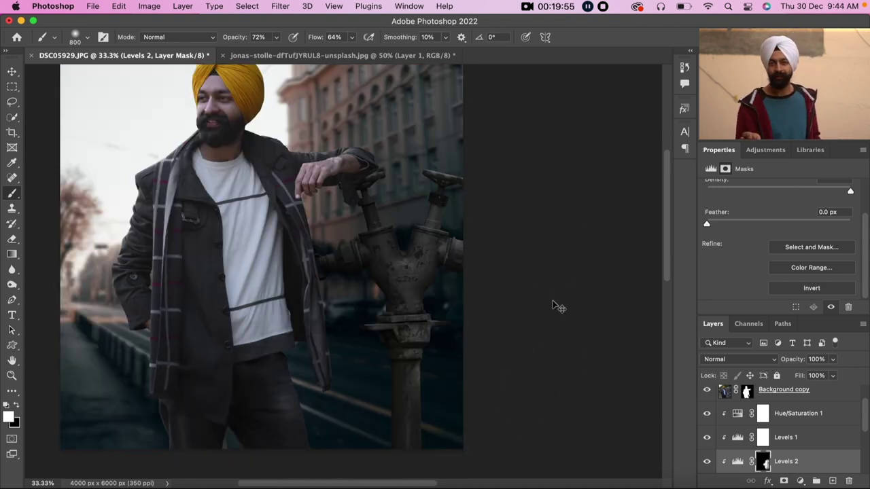
pyautogui.hotkey('ctrl', '-')
pyautogui.scroll(3, 516, 342)
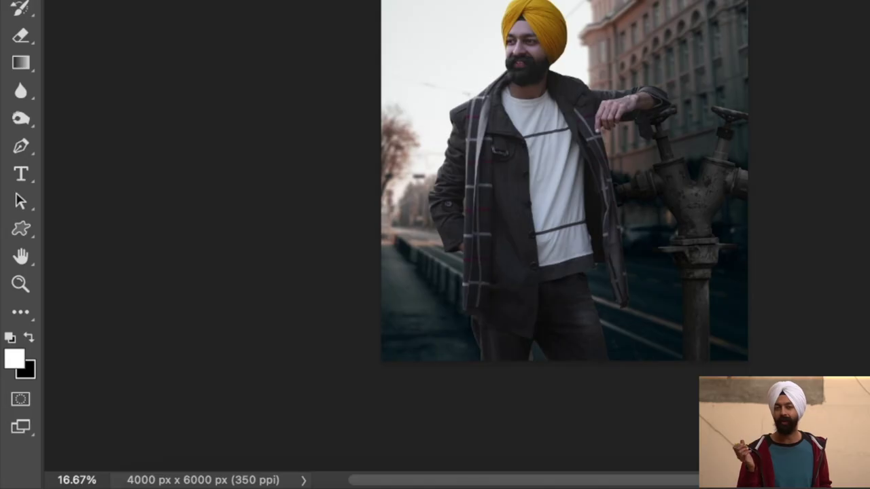
pyautogui.click(29, 338)
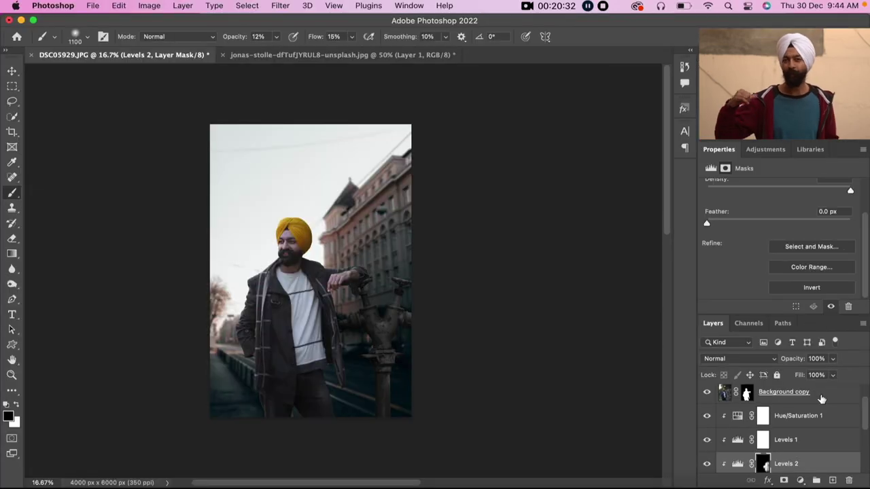
# Copy the Hue/Saturation adjustment onto Background copy and add a new Layer 1 in Screen mode.
pyautogui.click(818, 402)
pyautogui.moveTo(818, 420); pyautogui.dragTo(818, 395)
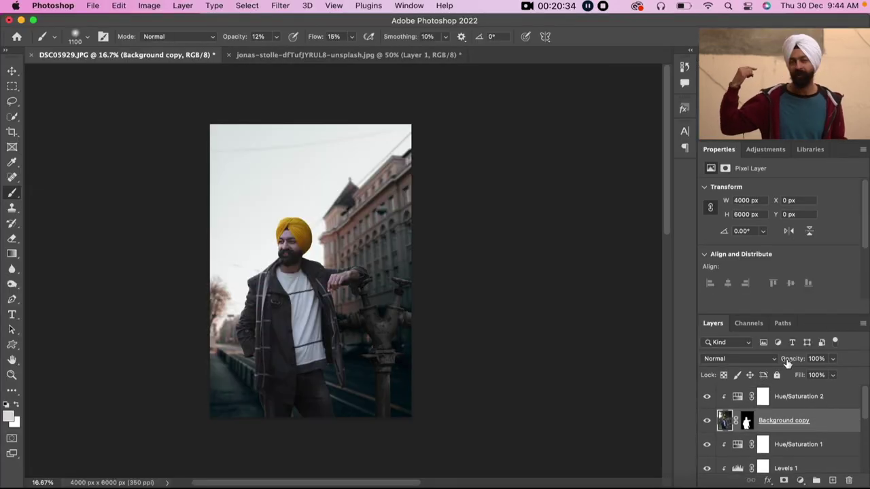
pyautogui.click(834, 481)
pyautogui.click(8, 418)
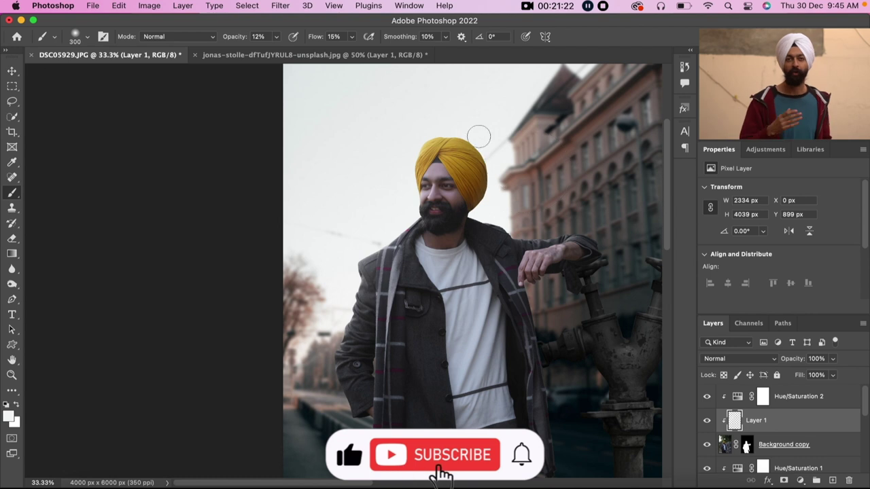
pyautogui.click(740, 358)
pyautogui.click(719, 461)
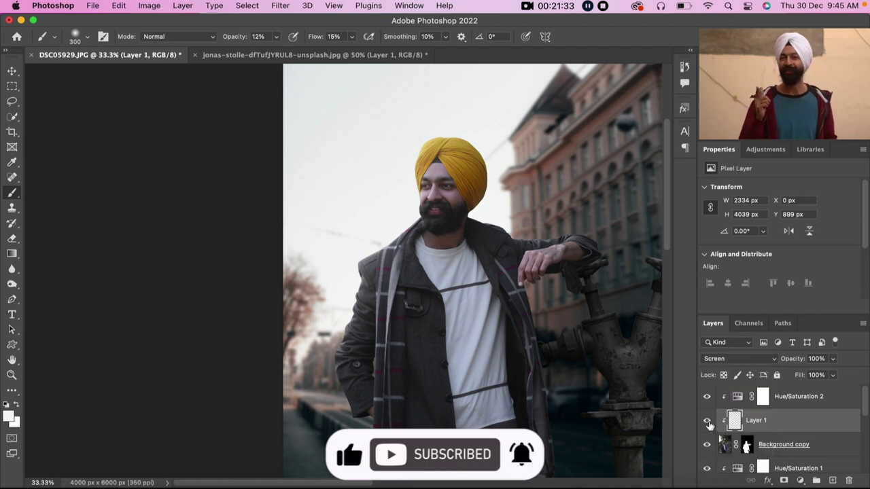
# Add Hue/Saturation 3 on Yellows, lowering the turban's hue and saturation.
pyautogui.click(800, 480)
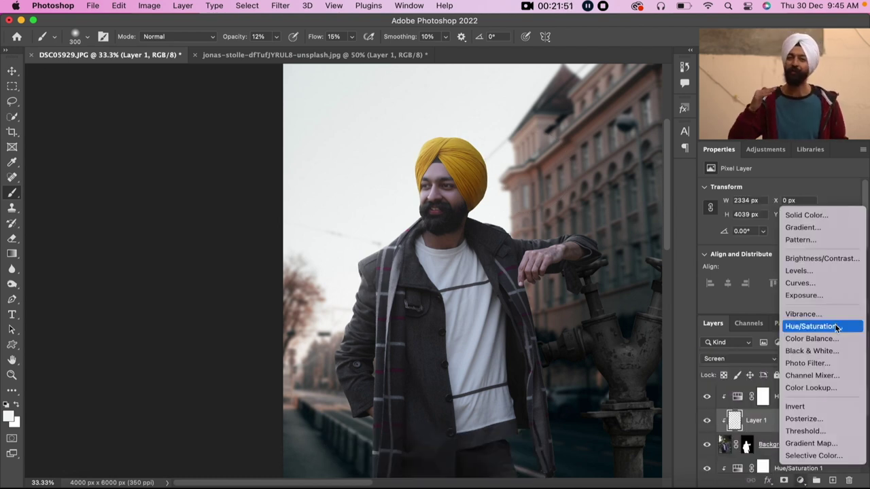
pyautogui.click(838, 328)
pyautogui.click(712, 206)
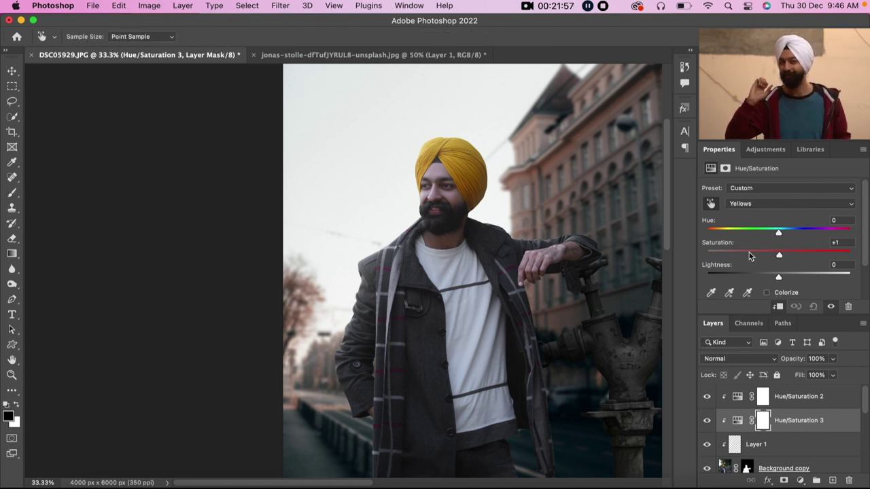
pyautogui.moveTo(750, 256); pyautogui.dragTo(764, 256)
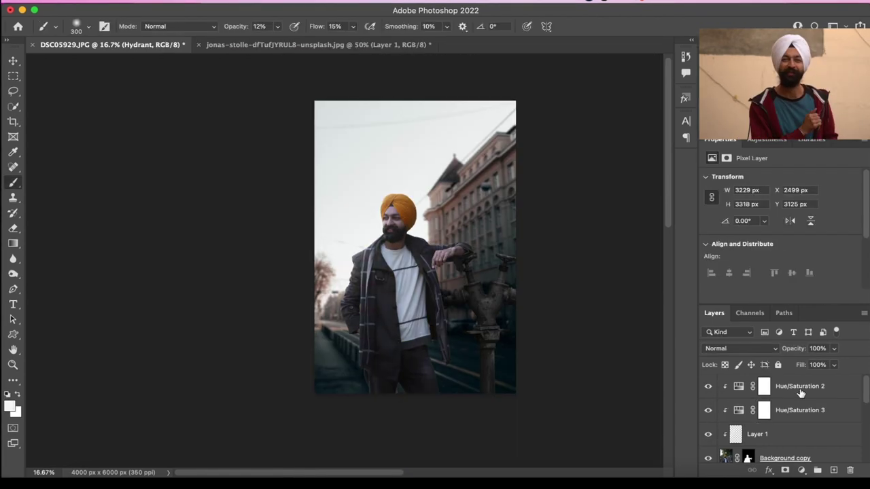
# Shift the blurred street background right so a dark building frames the left edge.
pyautogui.keyDown('shift'); pyautogui.click(803, 389); pyautogui.keyUp('shift')
pyautogui.scroll(-5, 801, 428)
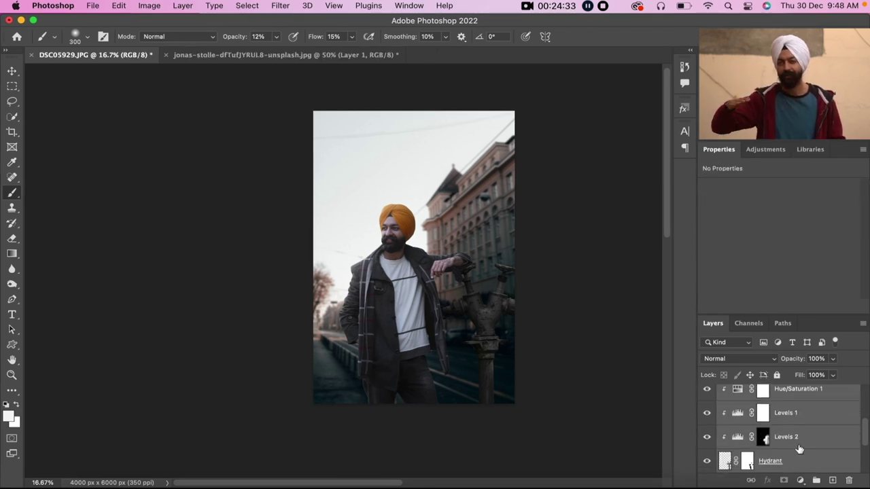
pyautogui.scroll(-2, 800, 435)
pyautogui.keyDown('shift'); pyautogui.click(798, 408); pyautogui.keyUp('shift')
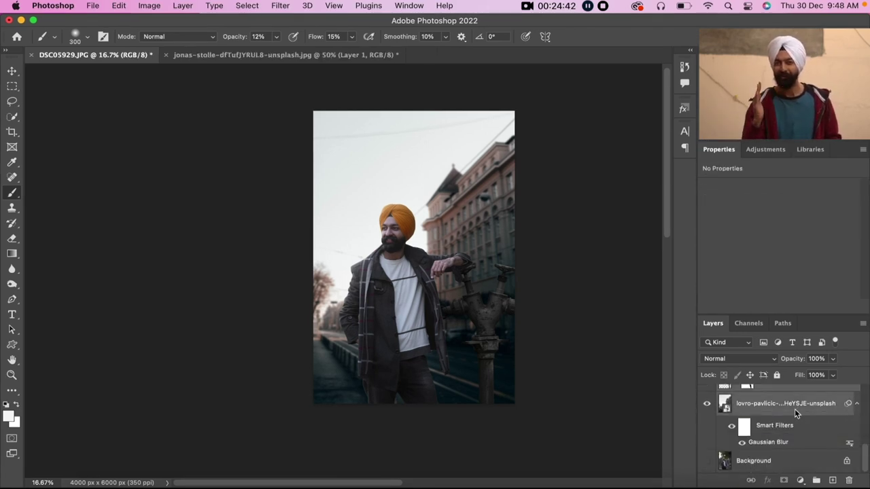
pyautogui.hotkey('ctrl', 't')
pyautogui.moveTo(462, 228)
pyautogui.mouseDown()
pyautogui.moveTo(494, 287)
pyautogui.moveTo(480, 284)
pyautogui.mouseUp()
pyautogui.click(612, 37)
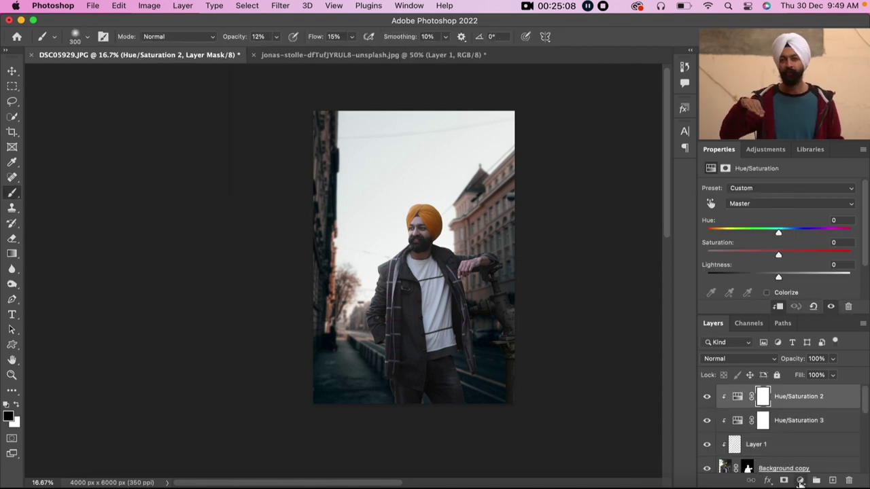
pyautogui.click(800, 482)
# Add a Color Lookup adjustment using the DropBlues.3DL look.
pyautogui.click(829, 388)
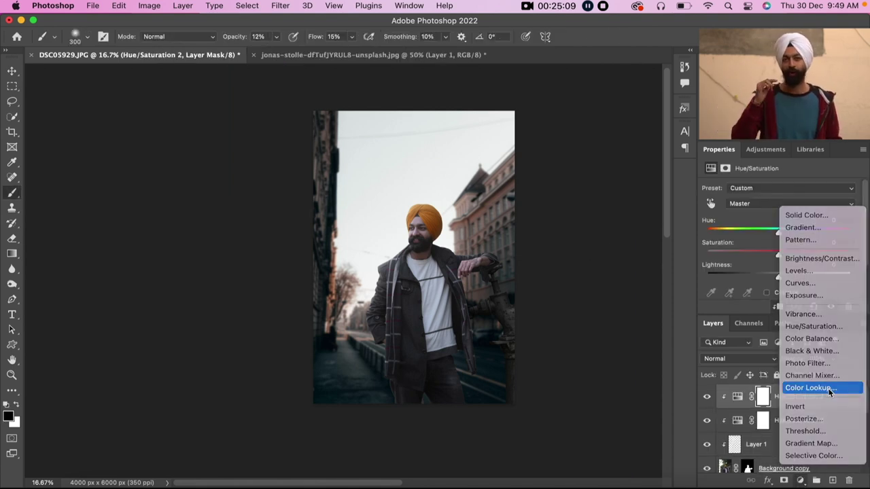
pyautogui.click(791, 188)
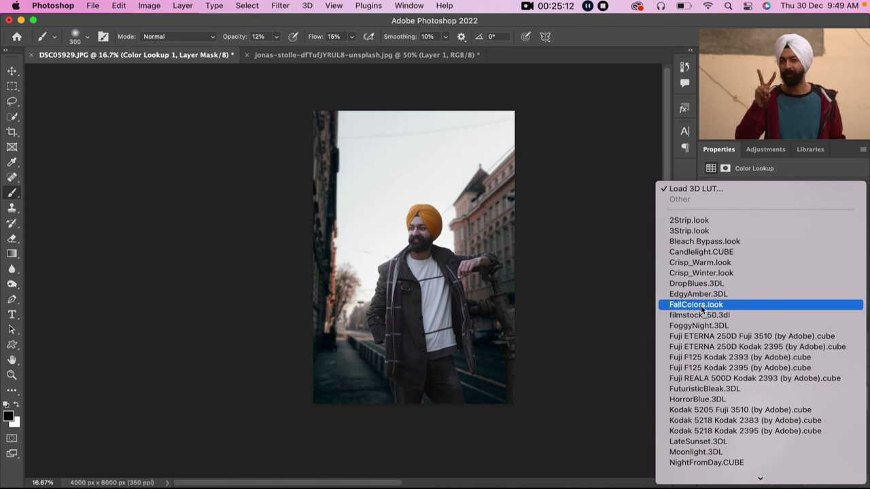
pyautogui.click(699, 286)
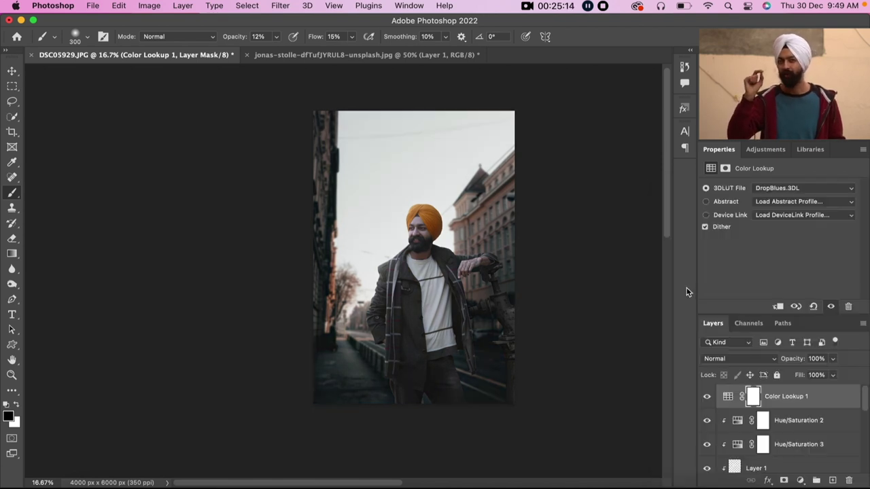
# Add a second Color Lookup with the FallColors look at 58% opacity.
pyautogui.click(800, 481)
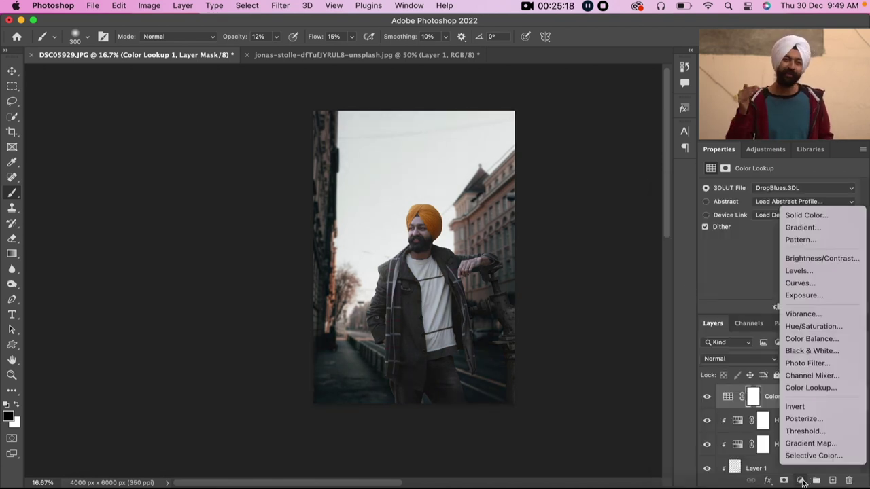
pyautogui.click(812, 387)
pyautogui.click(790, 188)
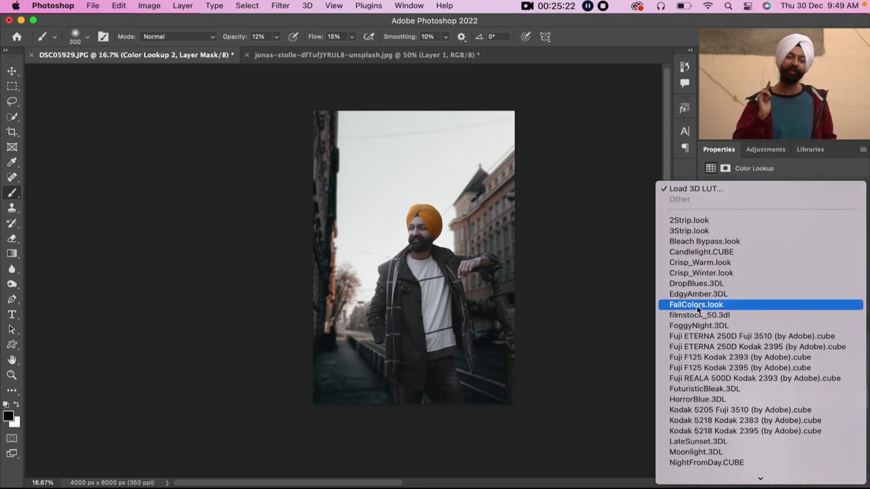
pyautogui.click(698, 306)
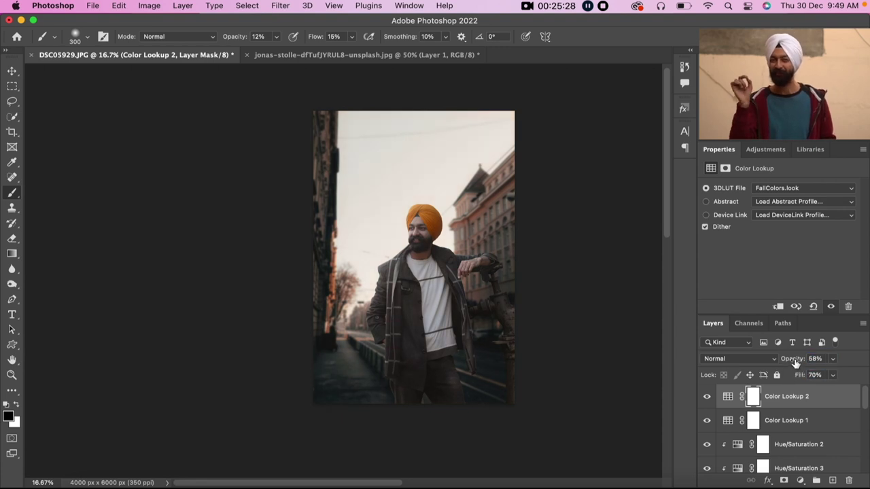
# Add a black-to-transparent Gradient Fill darkening the bottom, at about 49% opacity and 59% fill.
pyautogui.click(801, 482)
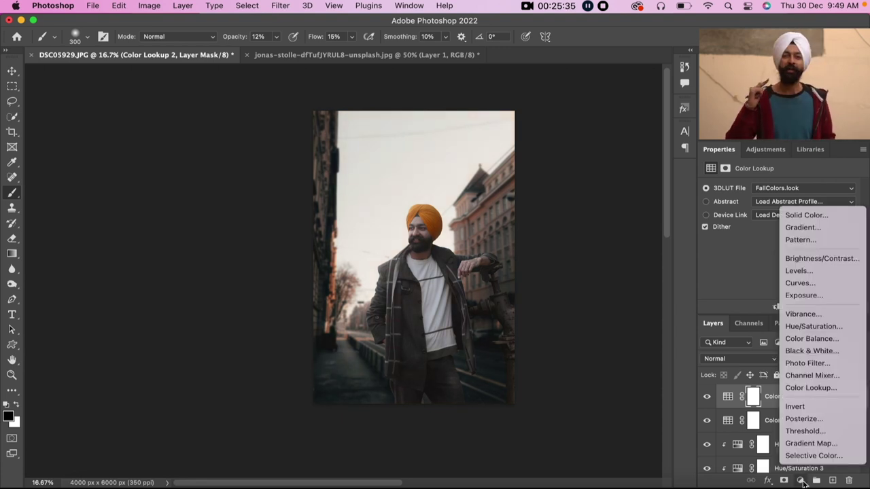
pyautogui.click(803, 227)
pyautogui.click(613, 95)
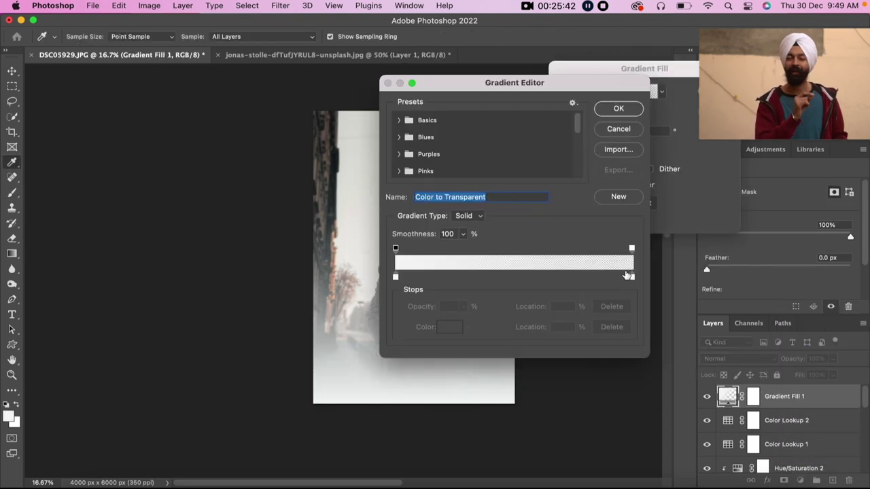
pyautogui.doubleClick(396, 279)
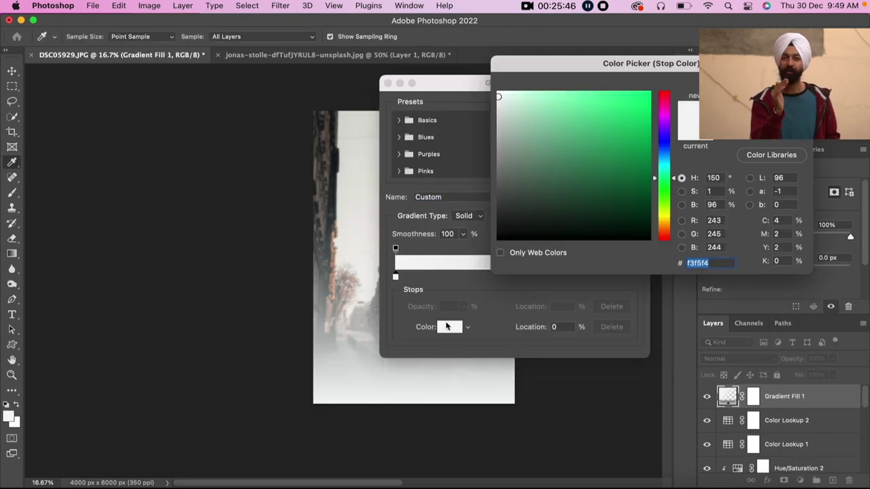
pyautogui.click(537, 210)
pyautogui.click(791, 106)
pyautogui.click(618, 108)
pyautogui.press('Return')
pyautogui.press('b')
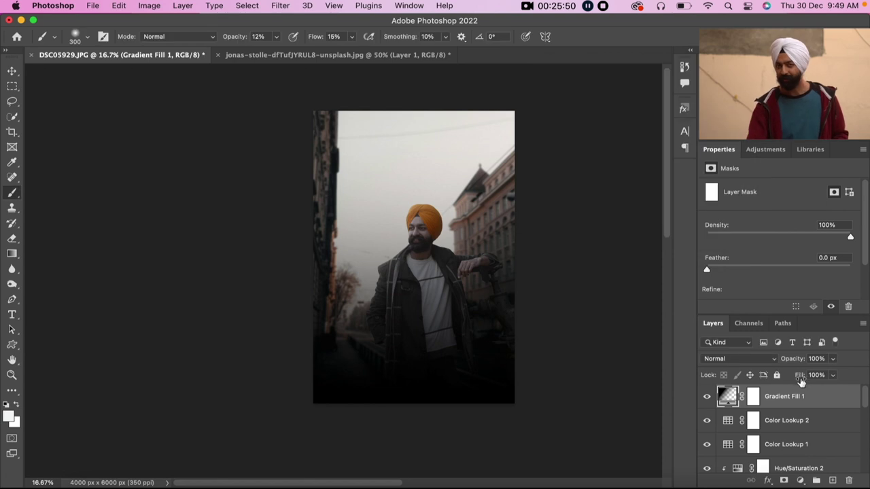
pyautogui.moveTo(776, 385)
pyautogui.mouseDown()
pyautogui.moveTo(783, 366)
pyautogui.moveTo(763, 365)
pyautogui.moveTo(787, 360)
pyautogui.mouseUp()
# Select the blurred street background layer and add a second Gradient Fill layer above it.
pyautogui.scroll(-3, 782, 428)
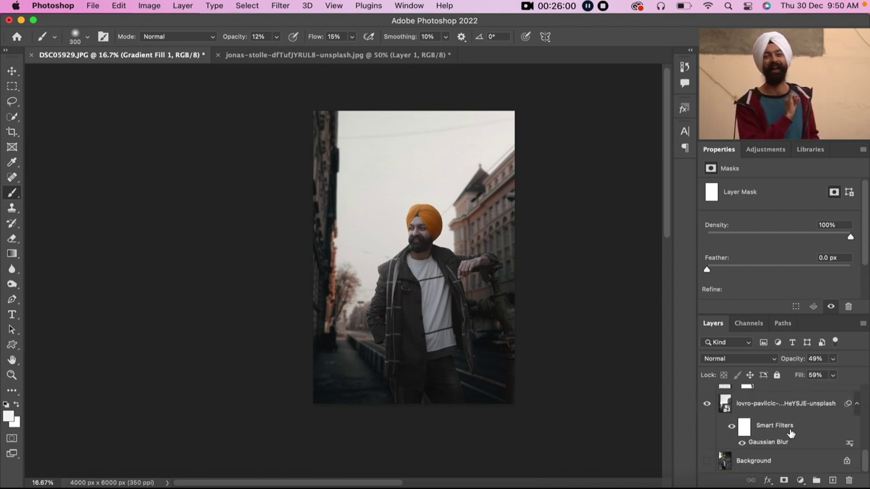
pyautogui.click(789, 420)
pyautogui.click(833, 480)
pyautogui.hotkey('ctrl', 'z')
pyautogui.click(801, 481)
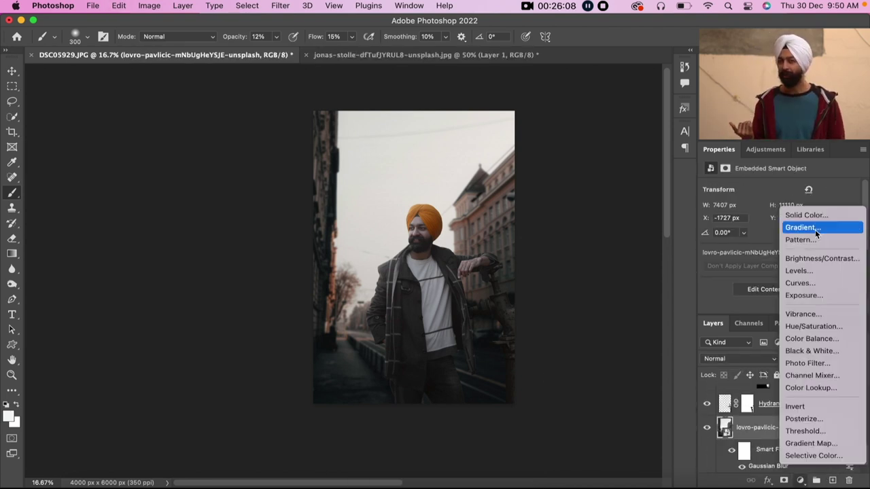
pyautogui.click(800, 228)
# Edit Gradient Fill 2's left stop colour, then add a blank Layer 2 above Background copy.
pyautogui.click(628, 89)
pyautogui.doubleClick(396, 277)
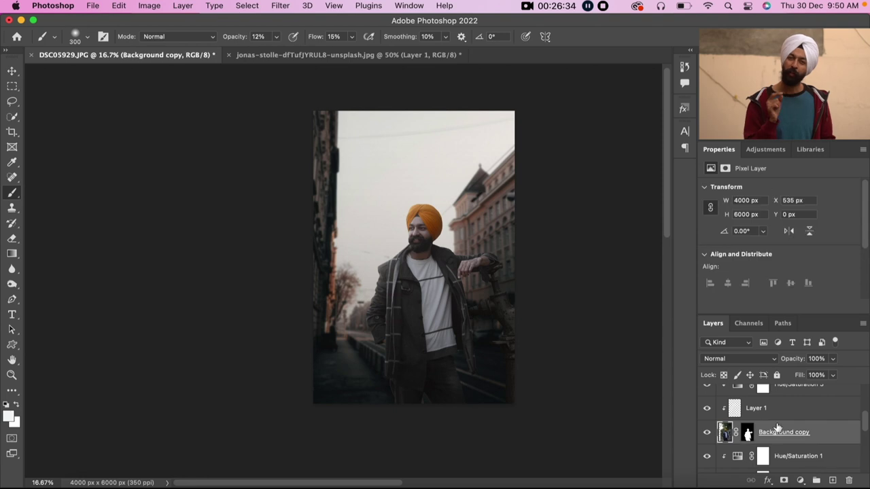
pyautogui.click(834, 482)
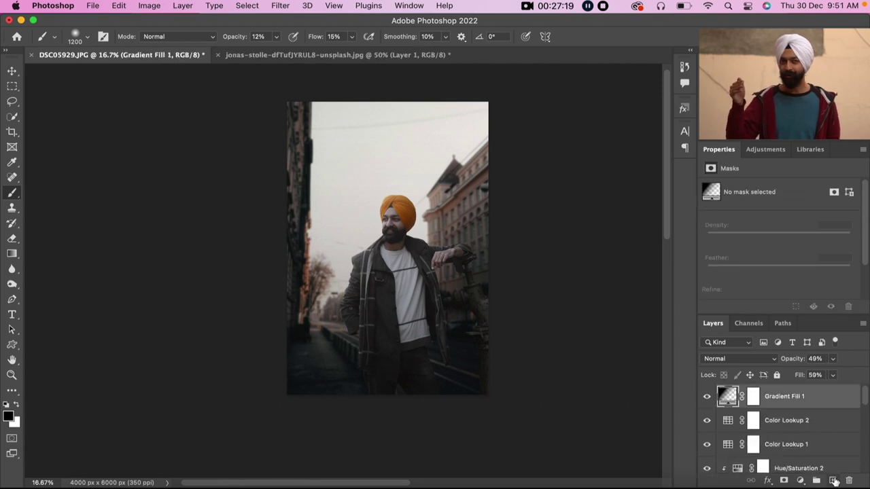
# Paint a soft black stroke along the bottom, then a white glow on a new Light layer.
pyautogui.press(']')
pyautogui.press(']')
pyautogui.press(']')
pyautogui.moveTo(515, 385)
pyautogui.mouseDown()
pyautogui.moveTo(293, 399)
pyautogui.moveTo(358, 375)
pyautogui.moveTo(412, 374)
pyautogui.moveTo(330, 369)
pyautogui.moveTo(439, 359)
pyautogui.mouseUp()
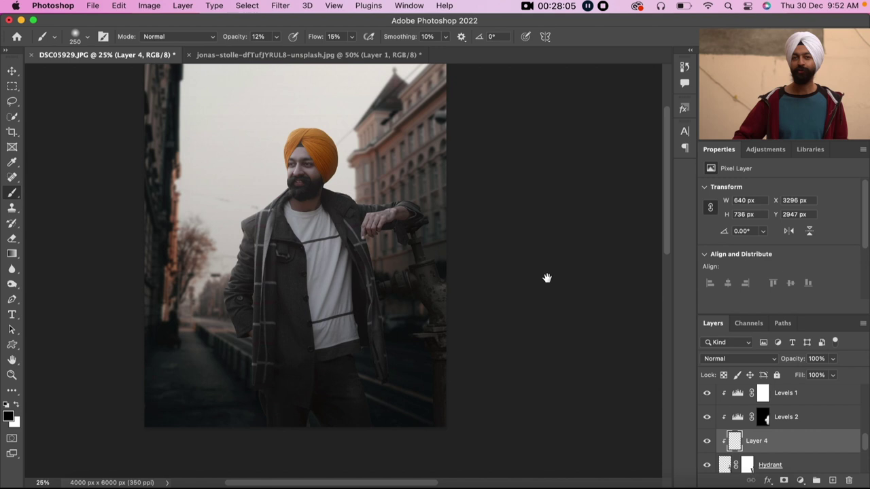
pyautogui.click(833, 481)
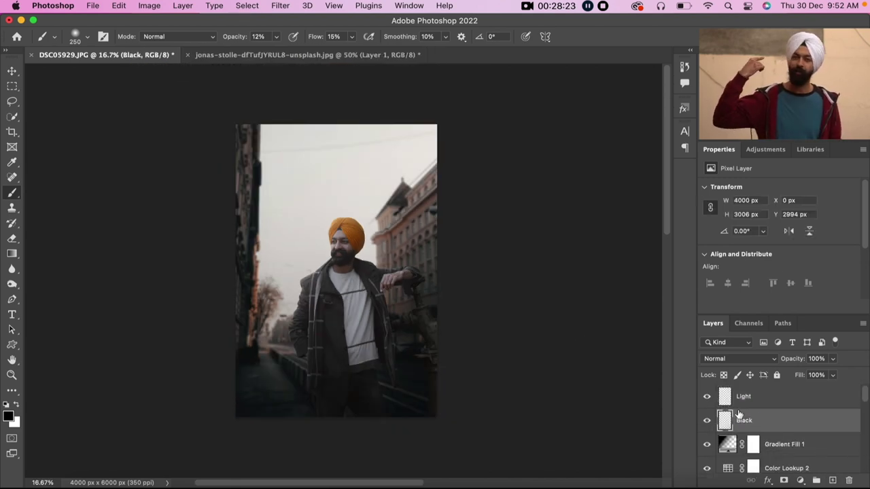
pyautogui.click(9, 419)
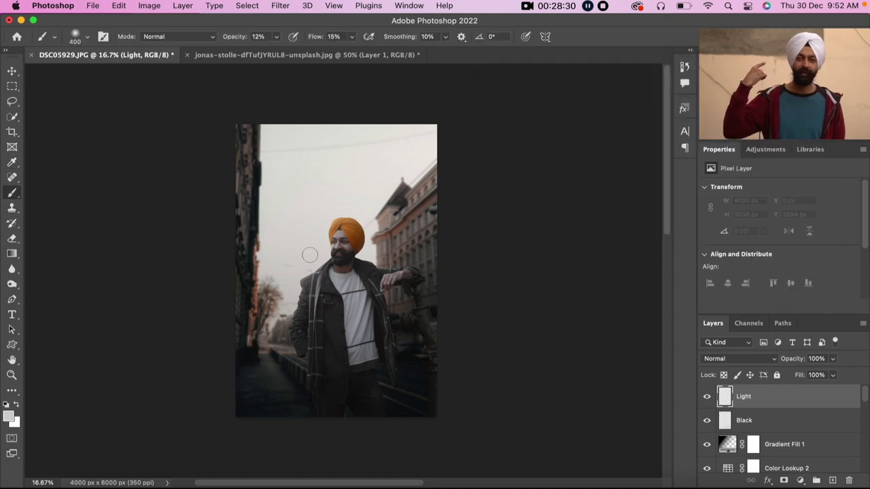
pyautogui.click(310, 243)
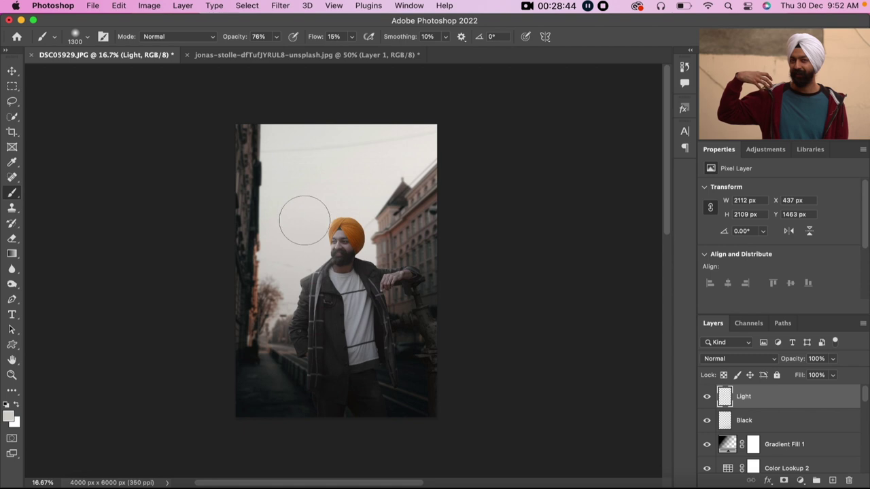
pyautogui.moveTo(280, 221); pyautogui.dragTo(306, 226)
# Set the Light layer to Screen blending with 48% opacity and 58% fill.
pyautogui.press('v')
pyautogui.click(739, 359)
pyautogui.click(714, 461)
pyautogui.hotkey('shift', '7')
pyautogui.hotkey('shift', '5')
pyautogui.moveTo(804, 374); pyautogui.dragTo(797, 373)
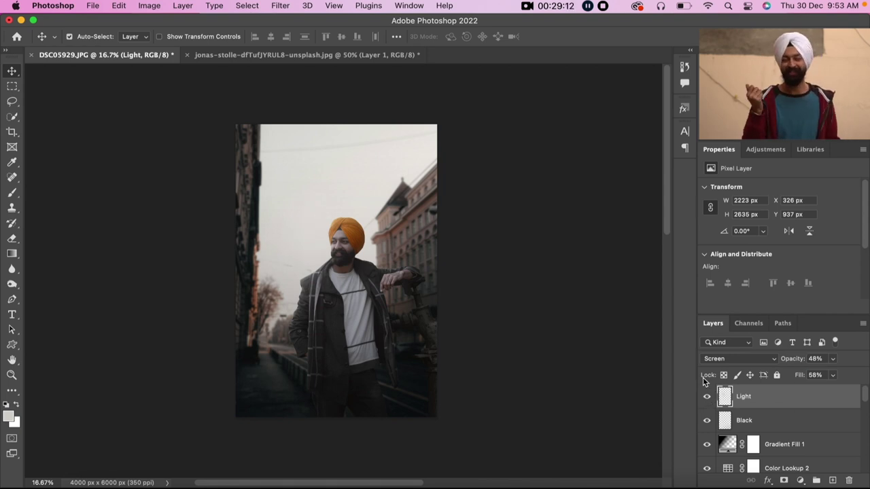
# Stamp all visible layers into a new Layer 5 and convert it to a smart object.
pyautogui.scroll(-5, 782, 422)
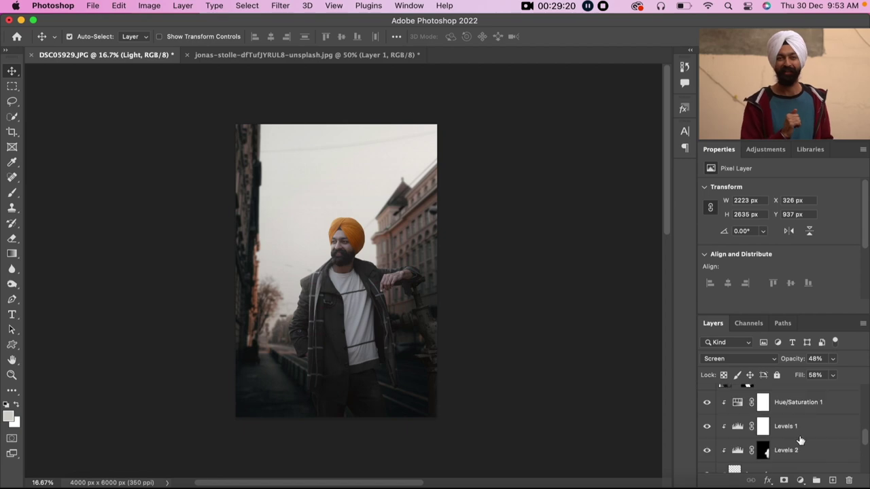
pyautogui.scroll(5, 800, 441)
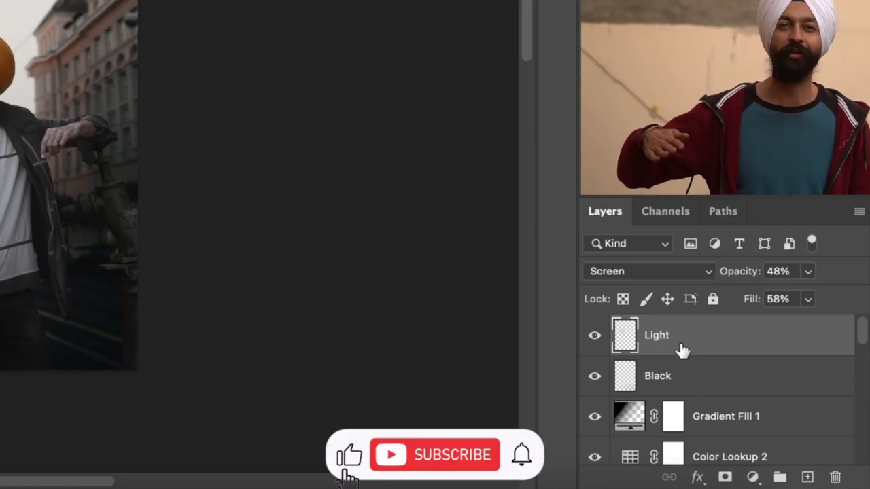
pyautogui.hotkey('ctrl', 'shift', 'alt', 'e')
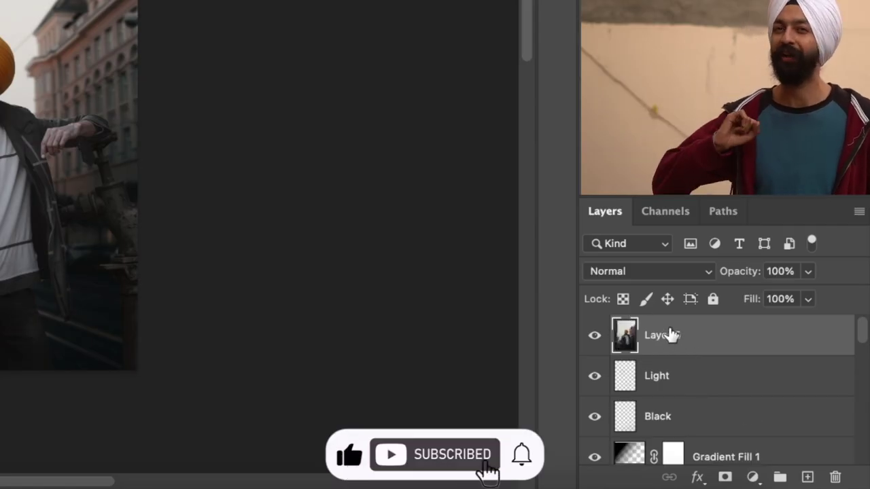
pyautogui.rightClick(671, 335)
pyautogui.click(562, 210)
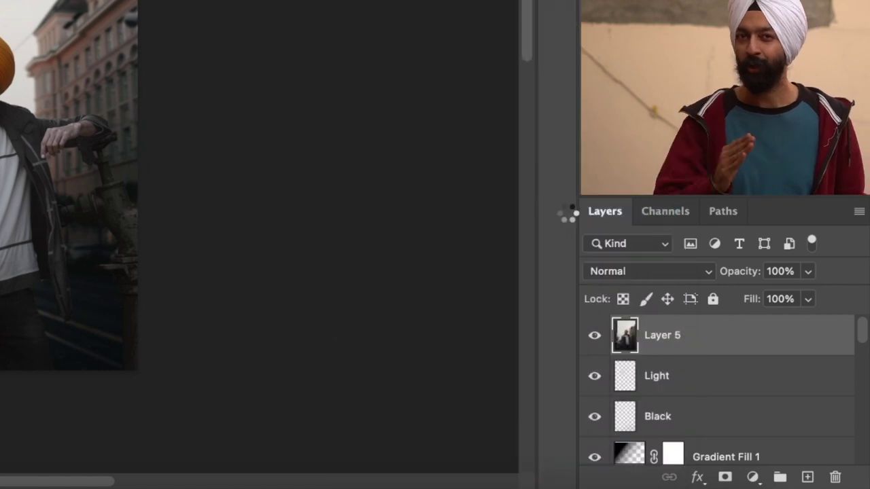
# Open the Camera Raw Filter on Layer 5 and adjust the Shadows and Blacks sliders.
pyautogui.click(280, 6)
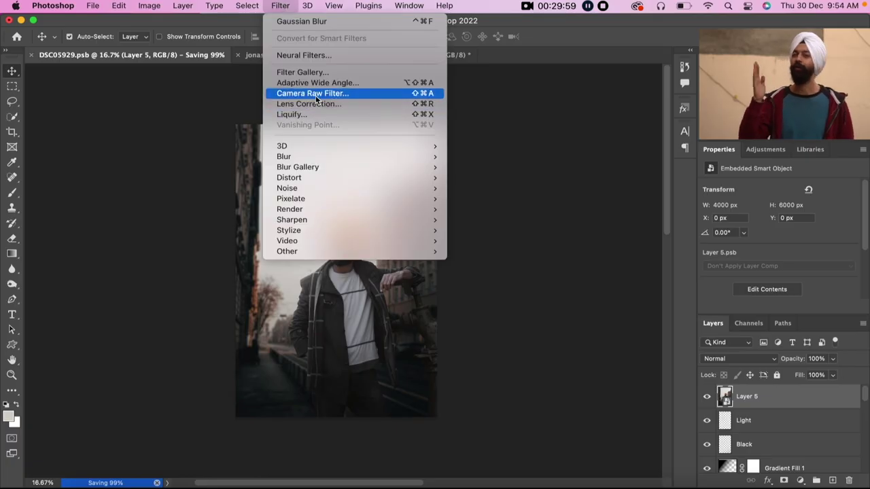
pyautogui.click(316, 95)
pyautogui.moveTo(667, 342); pyautogui.dragTo(677, 342)
pyautogui.moveTo(667, 378)
pyautogui.mouseDown()
pyautogui.moveTo(682, 378)
pyautogui.moveTo(679, 385)
pyautogui.mouseUp()
pyautogui.moveTo(677, 342)
pyautogui.mouseDown()
pyautogui.moveTo(556, 359)
pyautogui.moveTo(681, 371)
pyautogui.mouseUp()
# Reset Basic, then set Temperature +4, Texture -4, Clarity +3 and Vibrance +4, checking the face.
pyautogui.click(572, 441)
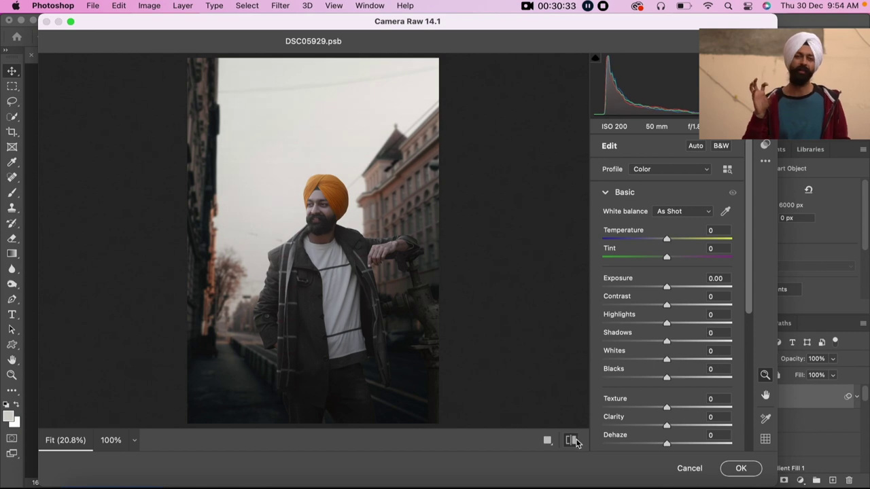
pyautogui.moveTo(669, 245); pyautogui.dragTo(673, 243)
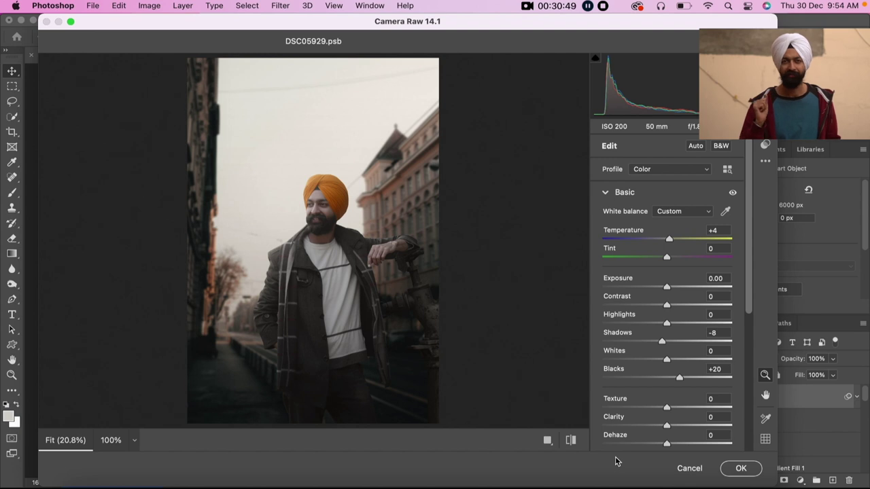
pyautogui.scroll(-3, 666, 368)
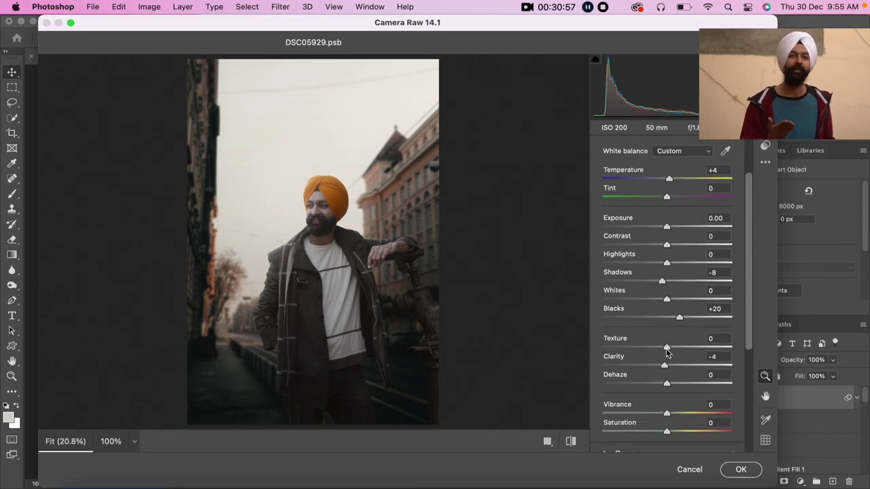
pyautogui.moveTo(353, 230); pyautogui.dragTo(352, 298)
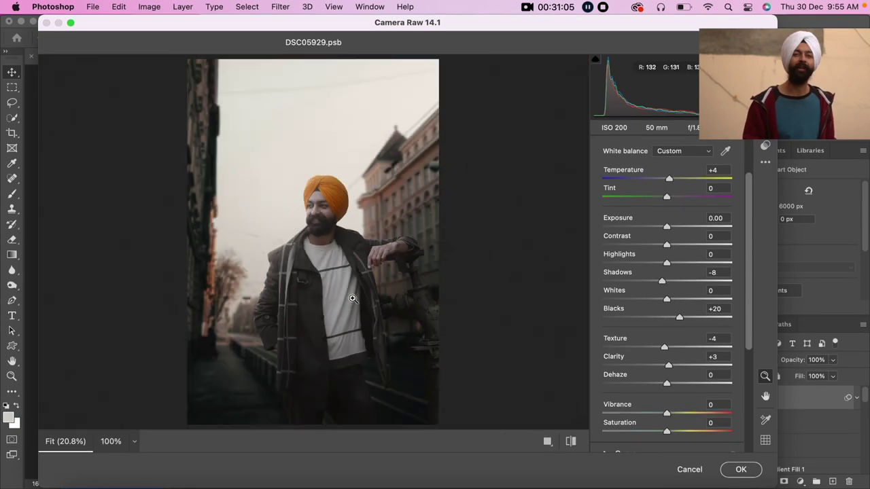
pyautogui.moveTo(704, 415); pyautogui.dragTo(670, 414)
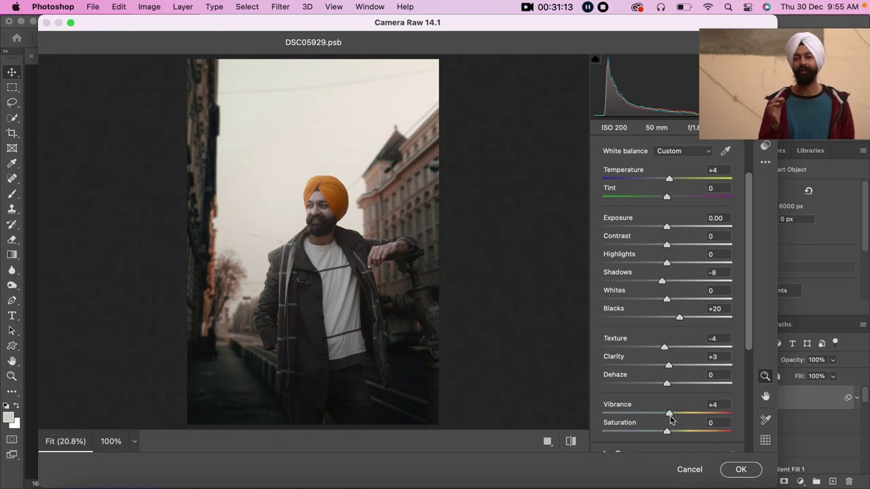
pyautogui.click(319, 221)
pyautogui.click(335, 249)
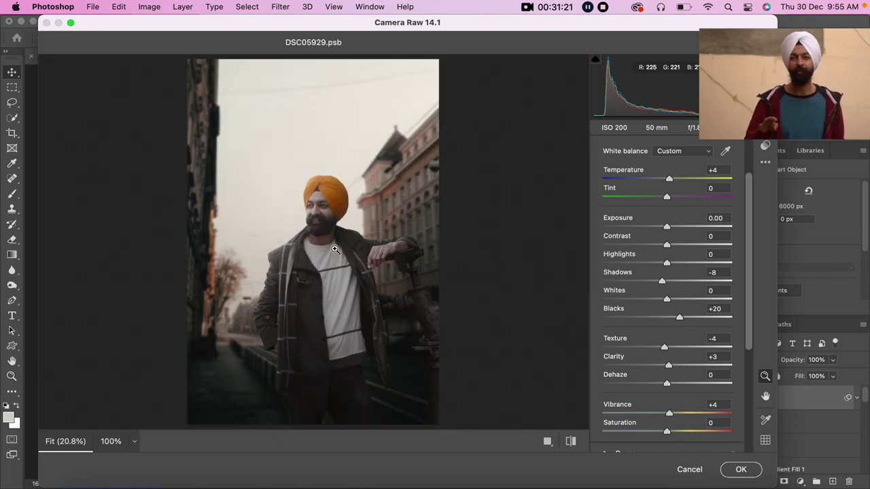
pyautogui.scroll(-5, 752, 321)
pyautogui.scroll(5, 753, 321)
# Warm the midtones in Color Grading, compare the preview, and apply the Camera Raw filter.
pyautogui.click(605, 193)
pyautogui.click(604, 287)
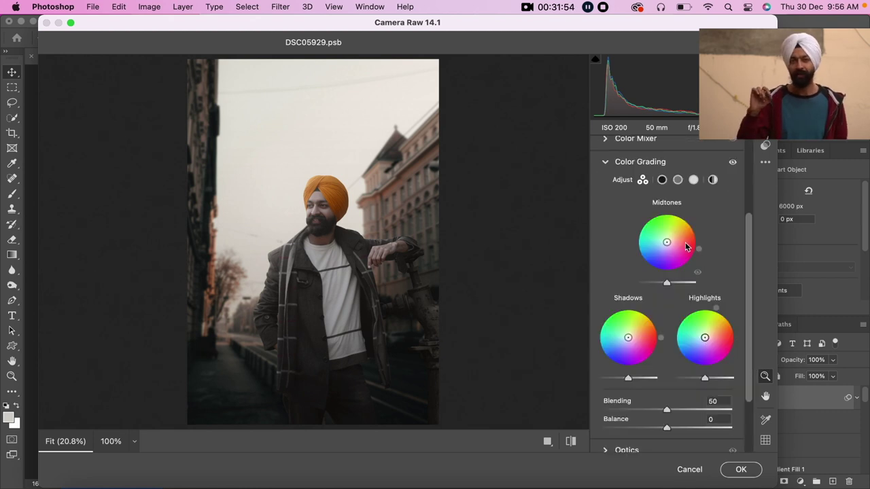
pyautogui.moveTo(667, 245)
pyautogui.mouseDown()
pyautogui.moveTo(675, 236)
pyautogui.moveTo(666, 235)
pyautogui.mouseUp()
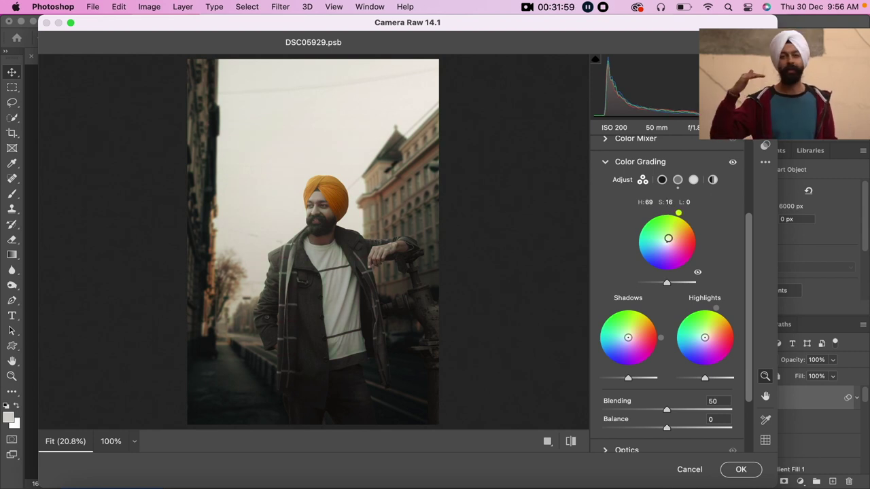
pyautogui.click(571, 441)
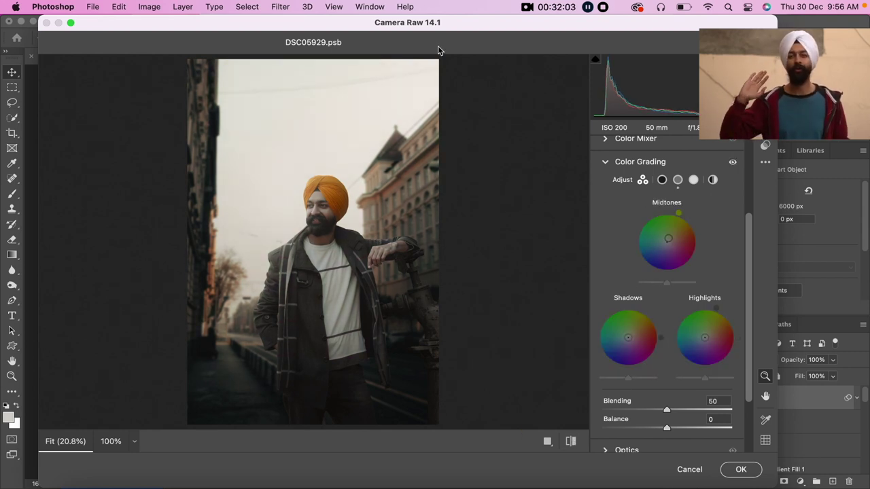
pyautogui.press('Return')
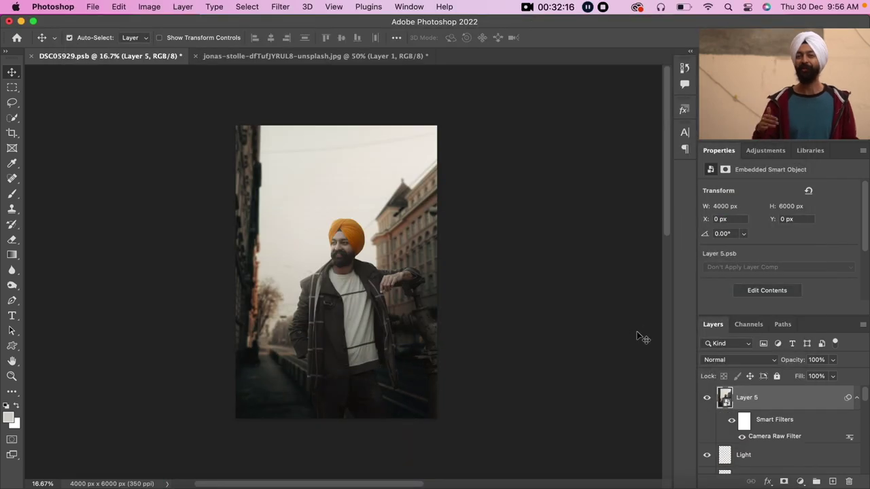